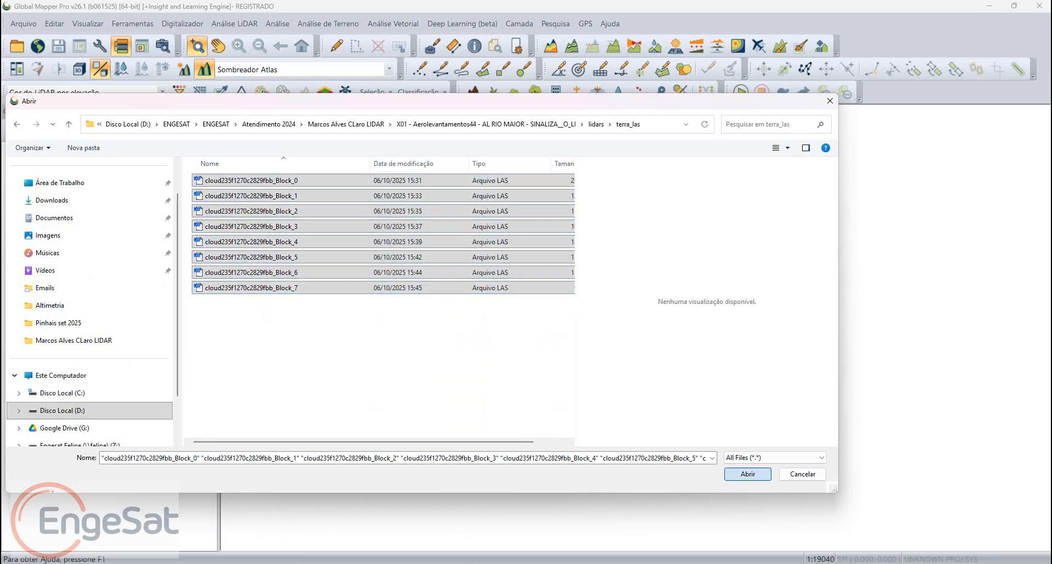
Step: Load the eight selected LAS block files as a point cloud, importing all LiDAR point classifications
key(Return)
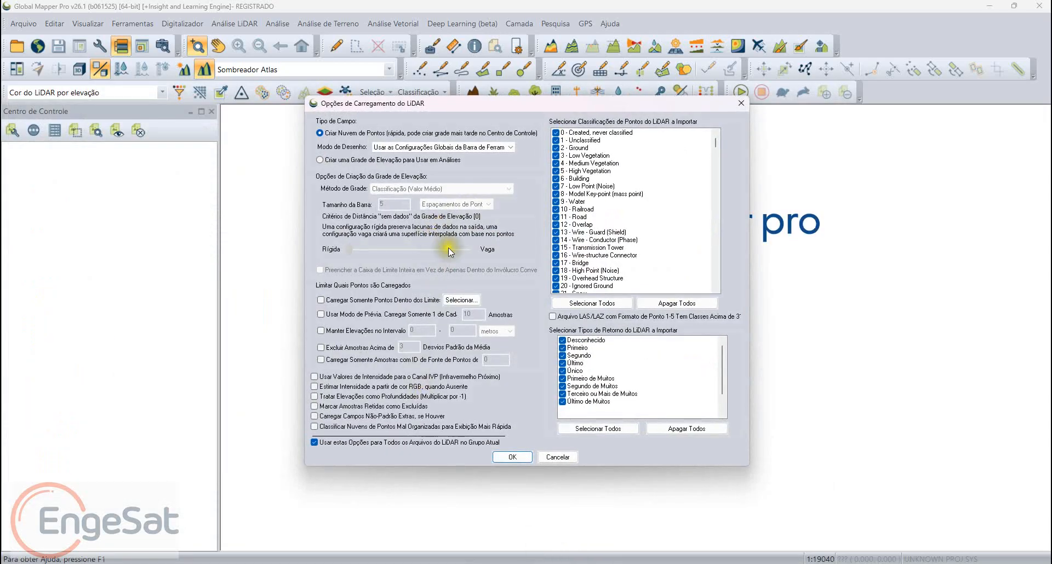
click(481, 249)
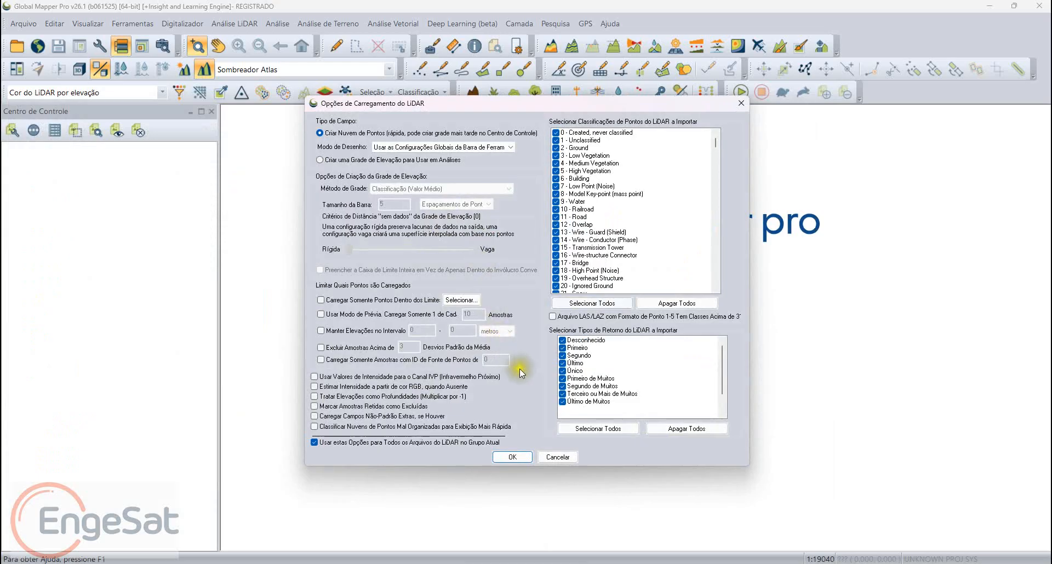
click(592, 304)
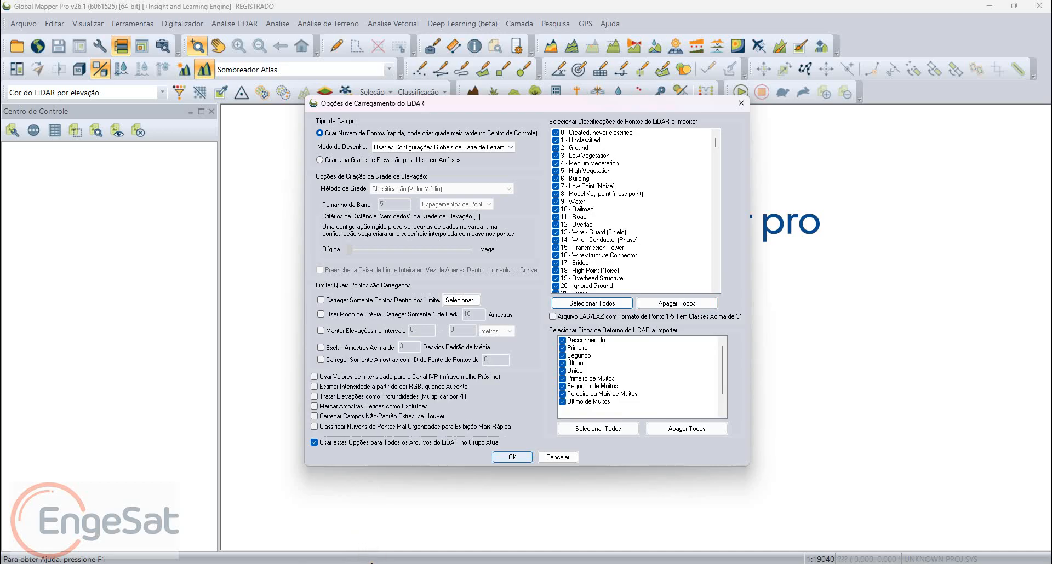
key(Return)
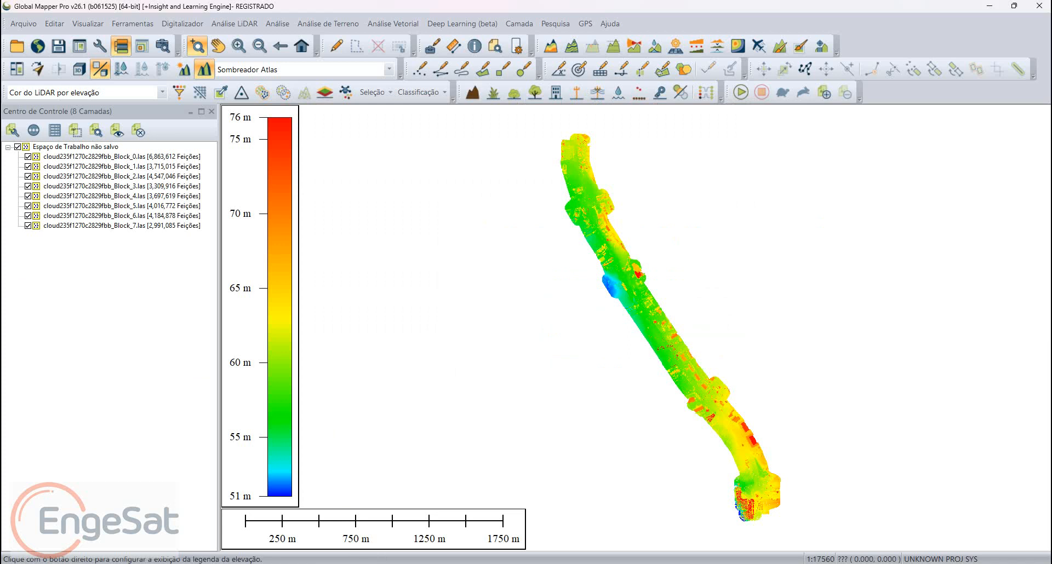
Step: Toggle the Block_7 layer's visibility off and on, and view the metadata of the Block_1 point cloud layer
click(28, 226)
click(28, 225)
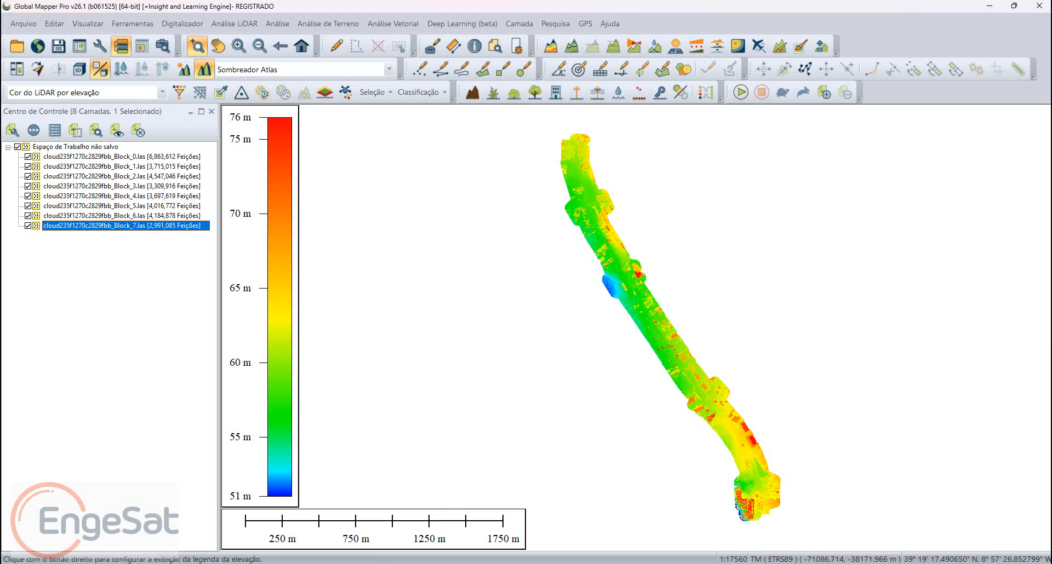
right_click(92, 166)
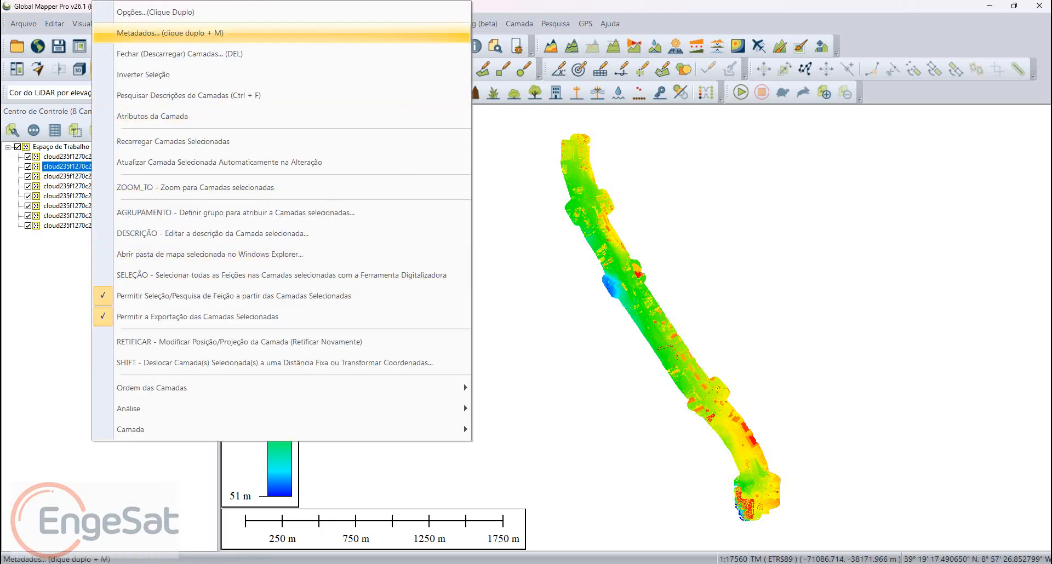
click(164, 33)
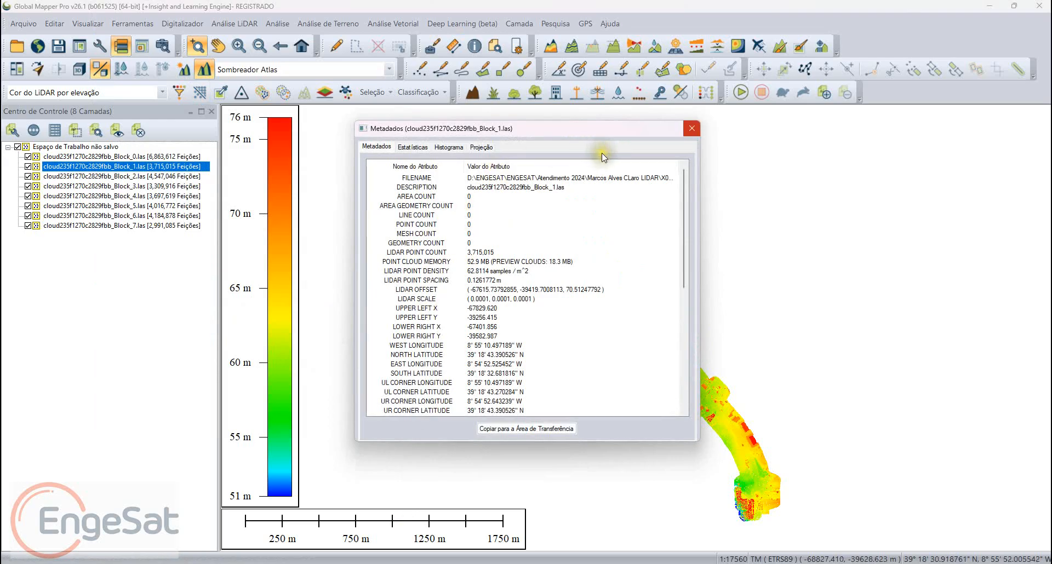
click(691, 128)
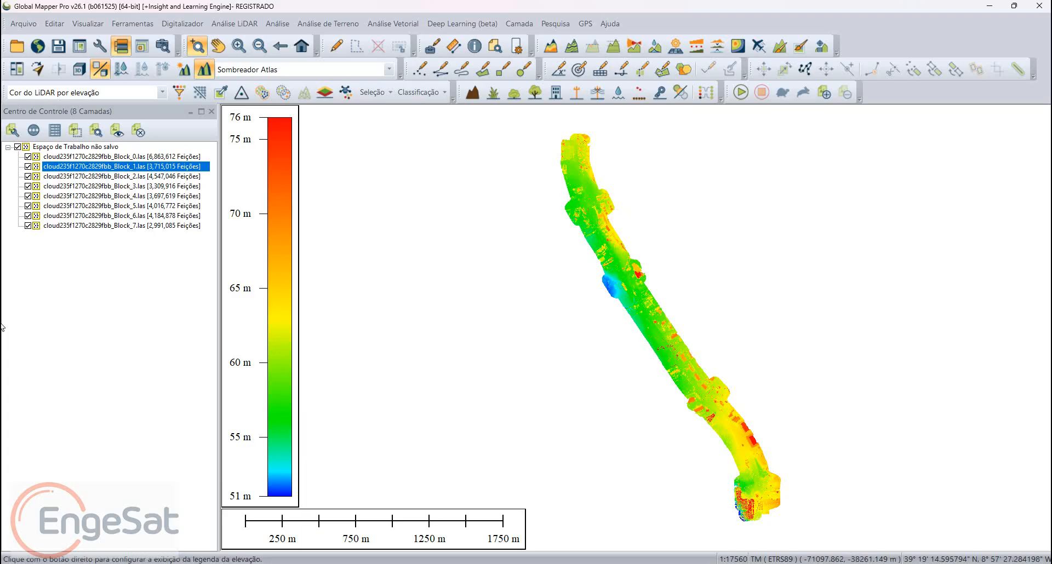
Step: Examine the projection, datum and EPSG code in the metadata of the Block_4 point cloud layer
right_click(159, 196)
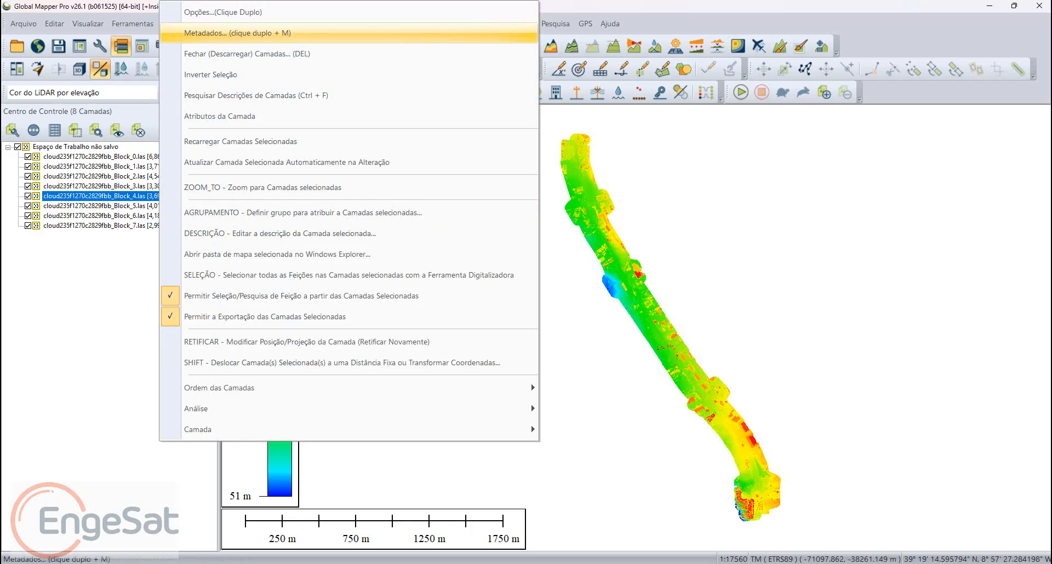
click(236, 33)
scroll(341, 377, down, 4)
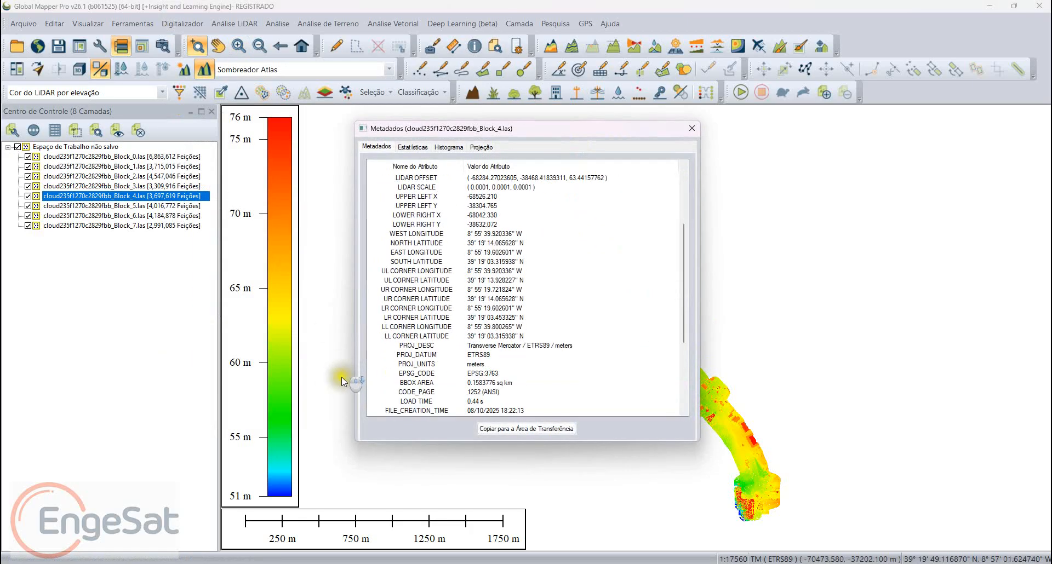
click(343, 426)
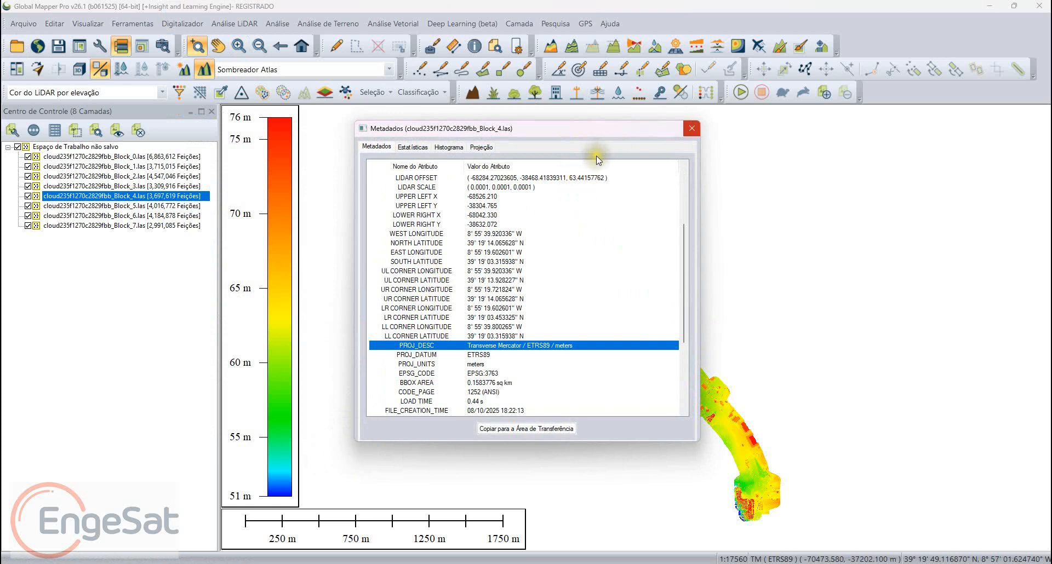
key(Escape)
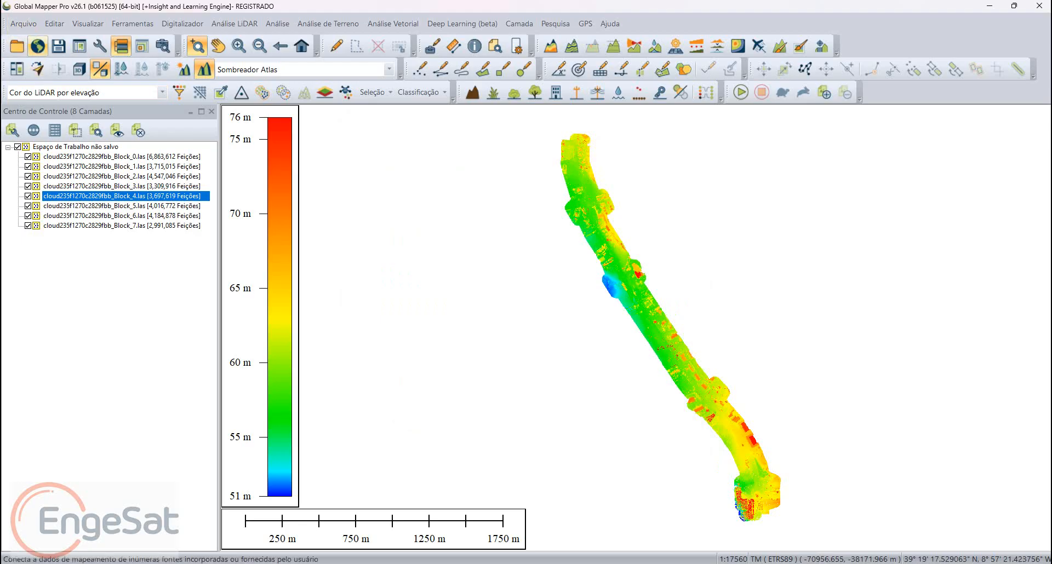
Step: Add the OpenStreetMap.org Global Street Maps online layer for the current screen bounds
click(37, 46)
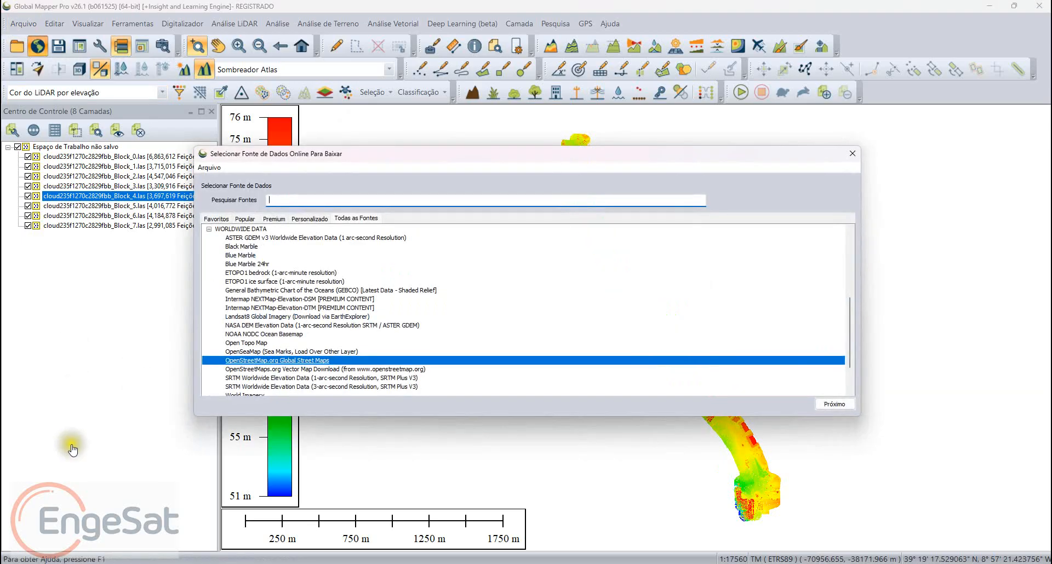
key(Return)
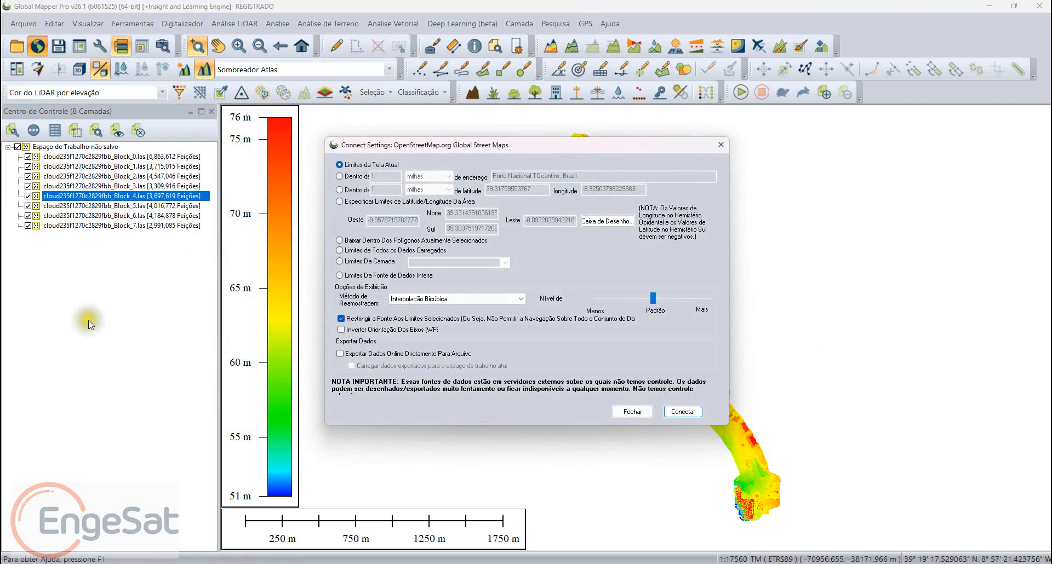
key(Return)
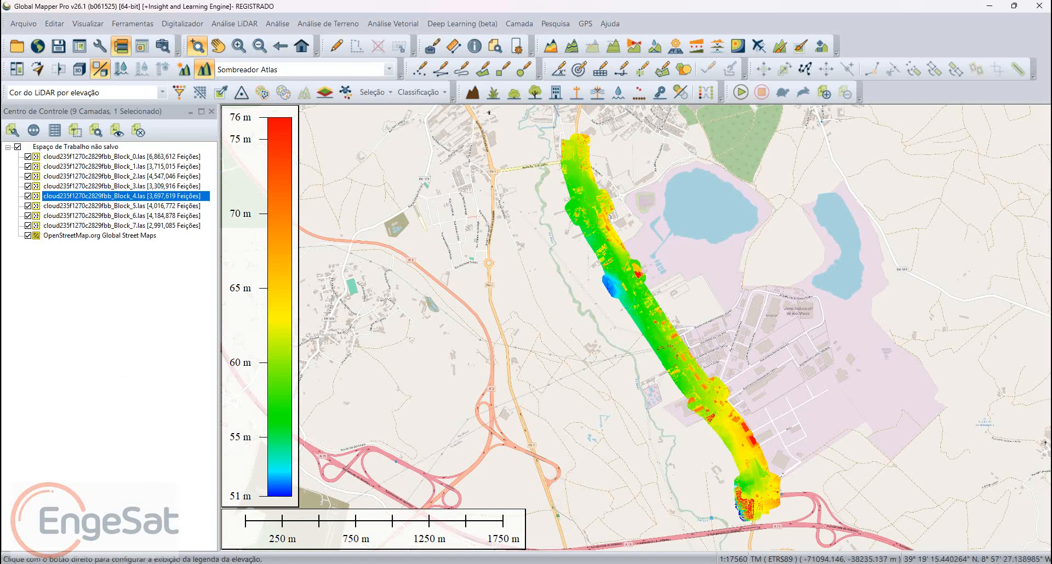
Step: Display the OpenStreetMap layer on its own, and turn all workspace layers back on
click(17, 147)
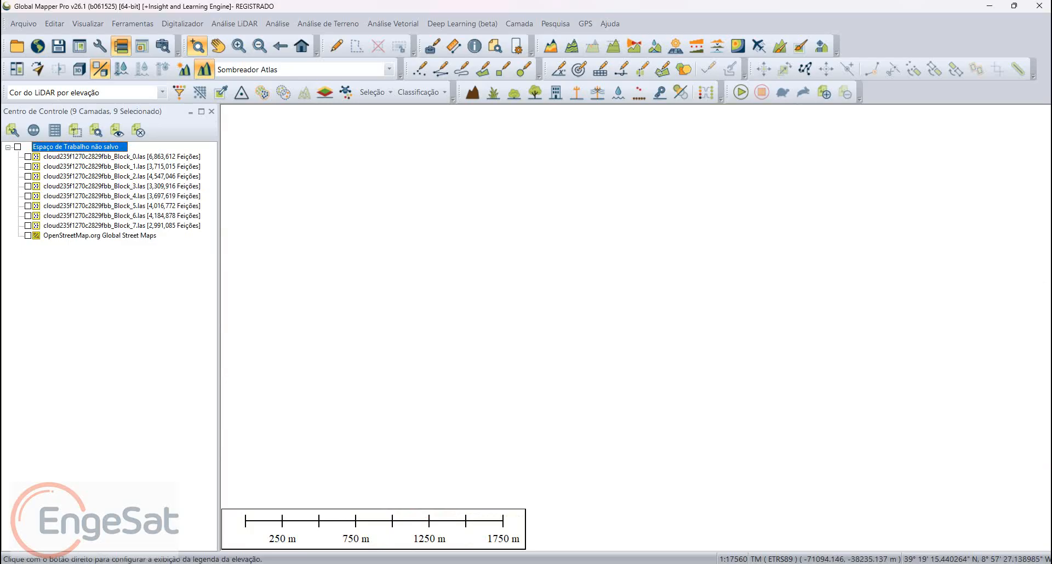
click(27, 235)
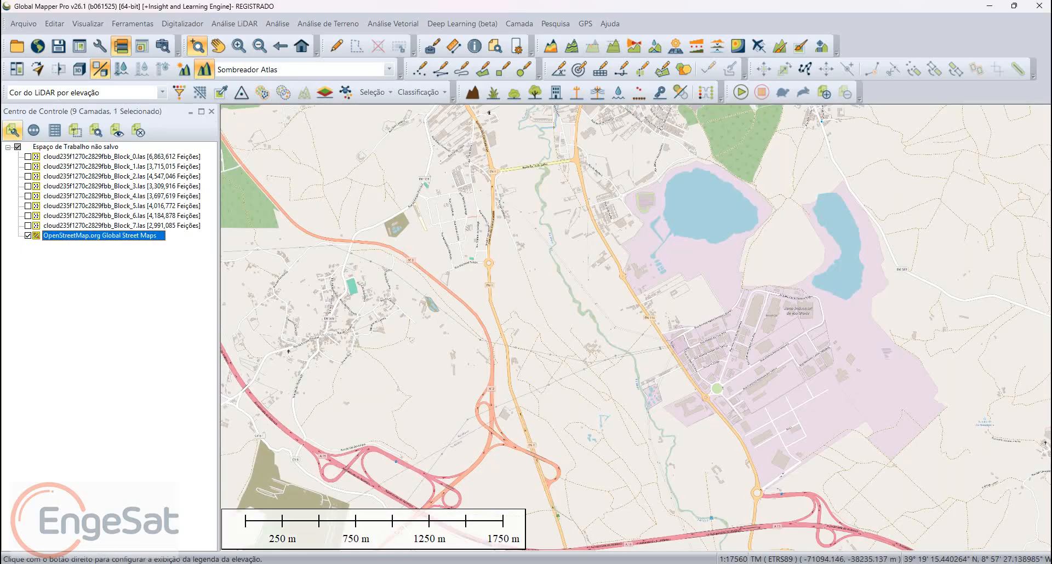
click(18, 146)
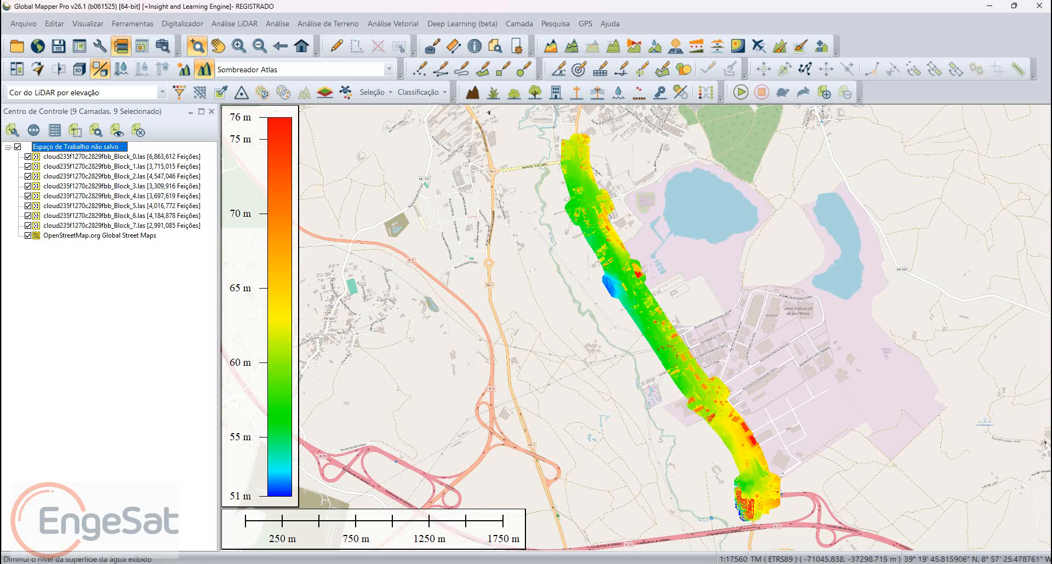
Step: Examine the elevation-coloured point cloud and its power lines from several angles in the 3D viewer, and close the viewer
click(79, 69)
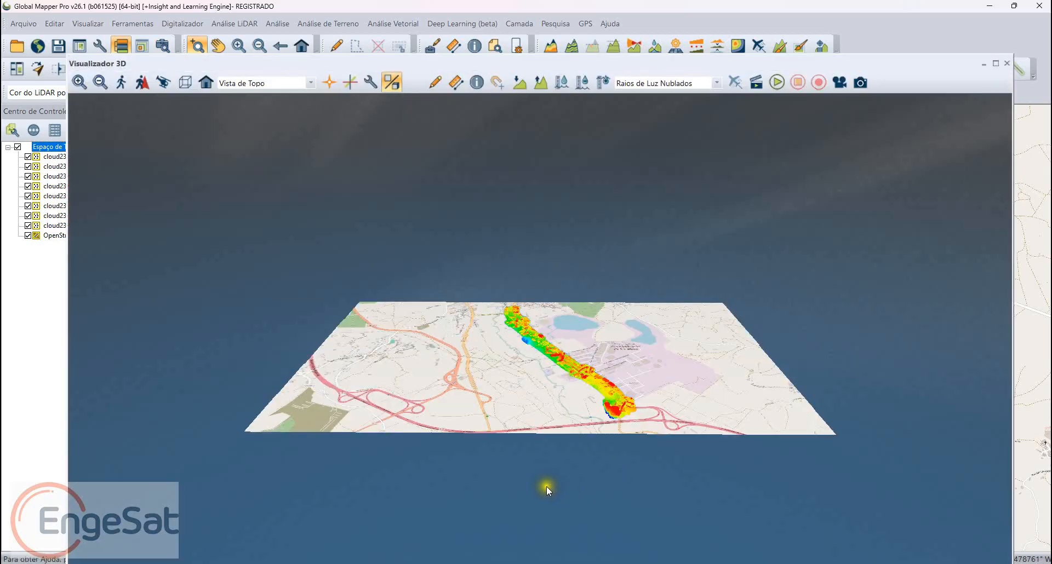
scroll(427, 486, up, 3)
scroll(498, 454, up, 6)
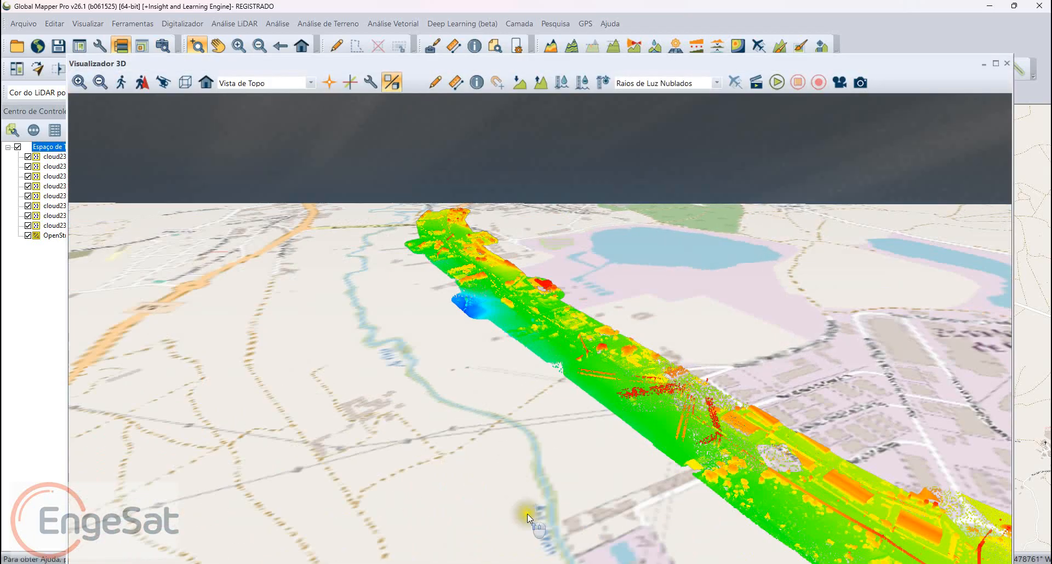
drag(526, 511, 481, 493)
scroll(501, 501, up, 4)
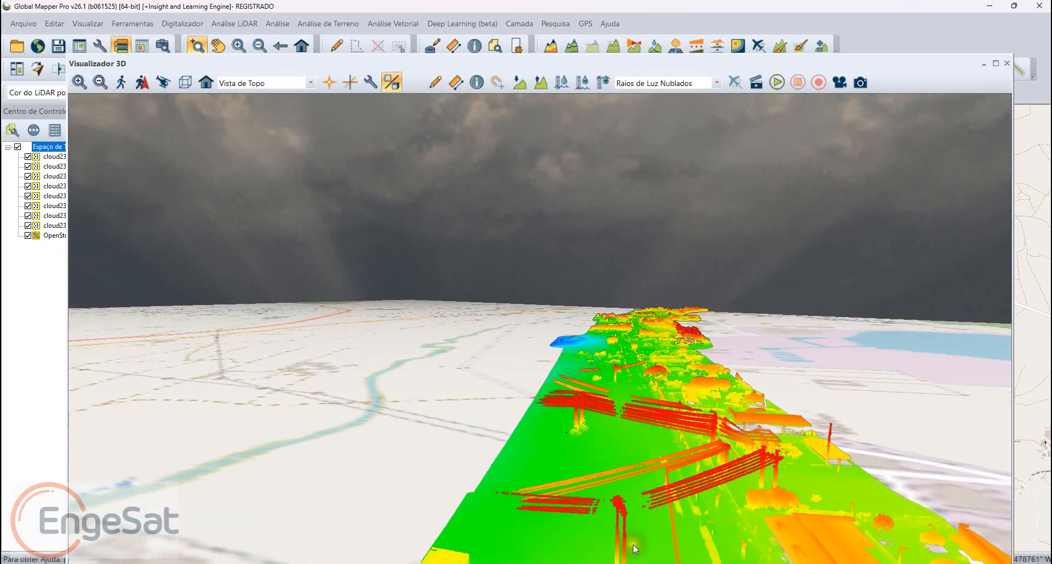
scroll(564, 533, up, 3)
drag(563, 533, 492, 545)
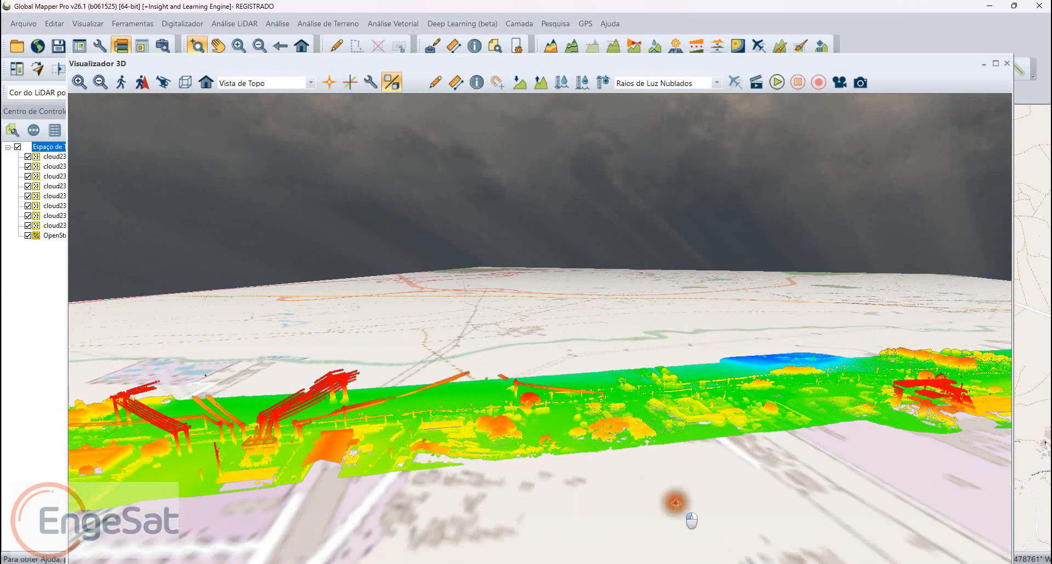
drag(675, 505, 360, 483)
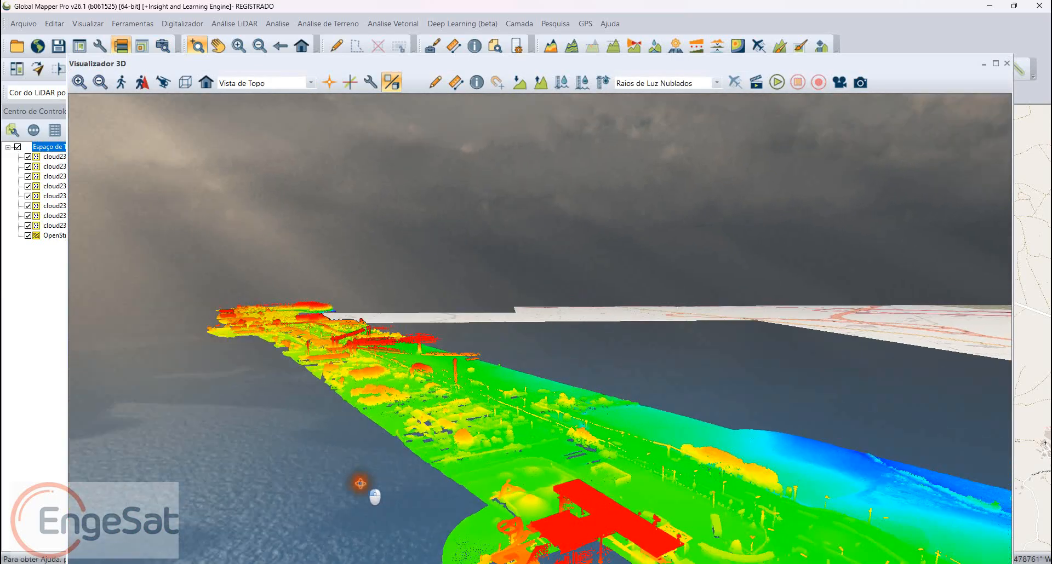
scroll(428, 534, up, 3)
drag(401, 558, 433, 559)
drag(74, 492, 288, 427)
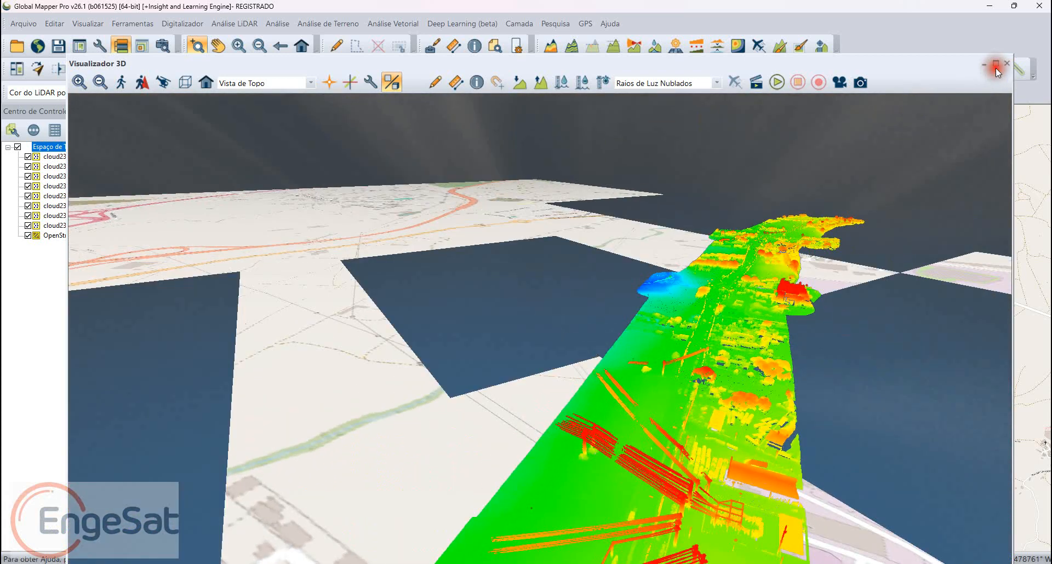
click(1006, 63)
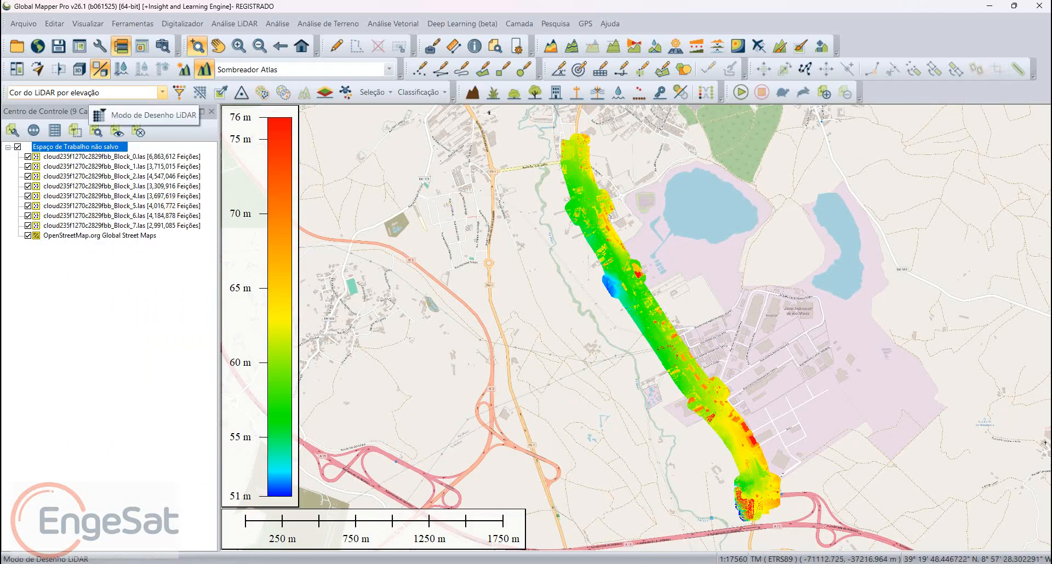
Step: Colour the LiDAR points by RGB/Elev., inspect the road corridor up close and return to the full extent
click(82, 92)
click(55, 106)
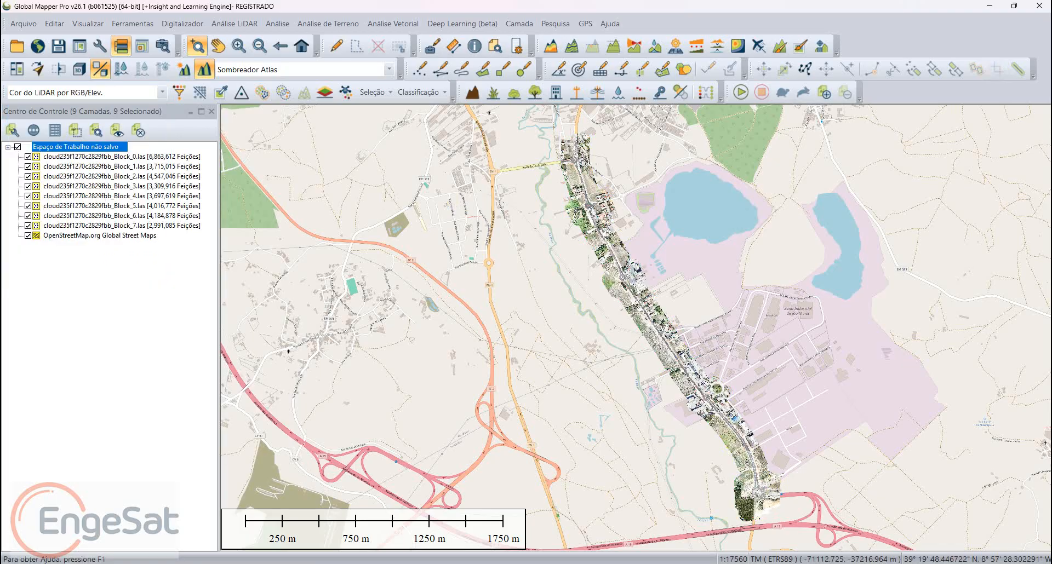
scroll(532, 358, up, 5)
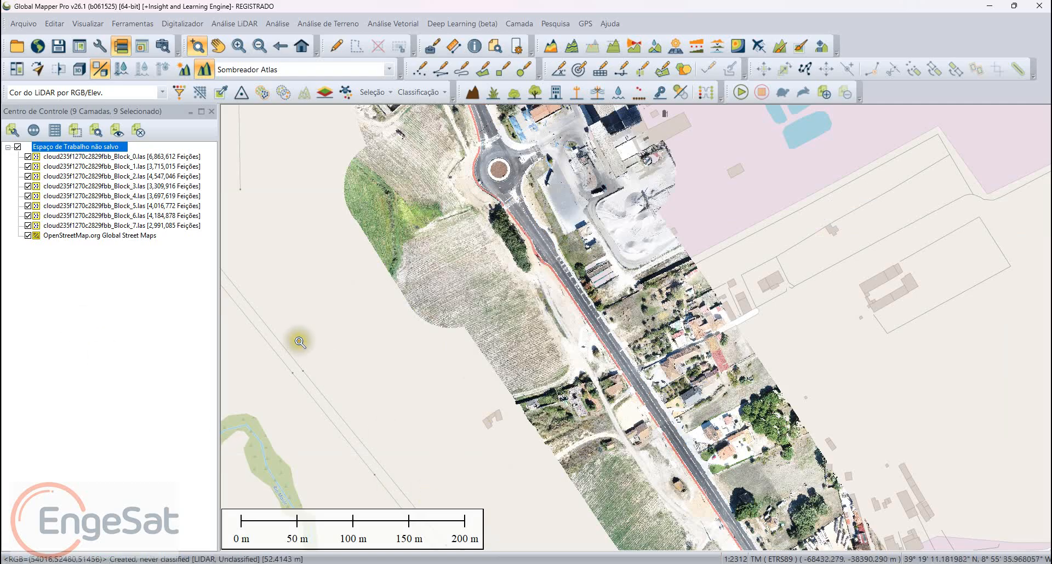
key(Home)
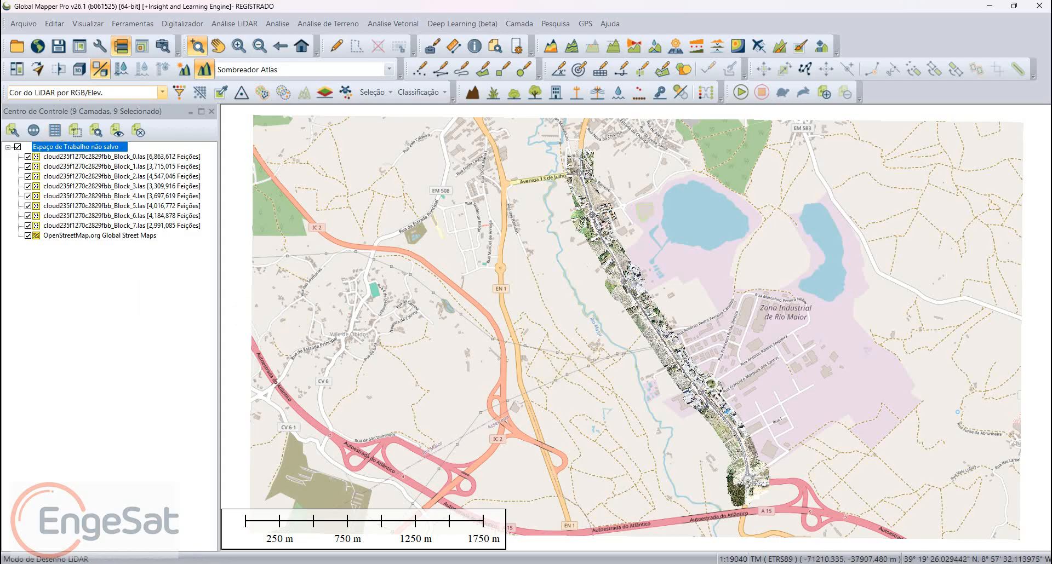
Step: Start opening a generic text file and browse to the AT folder inside the X01 - Aerolevantamentos44 project folder
click(23, 24)
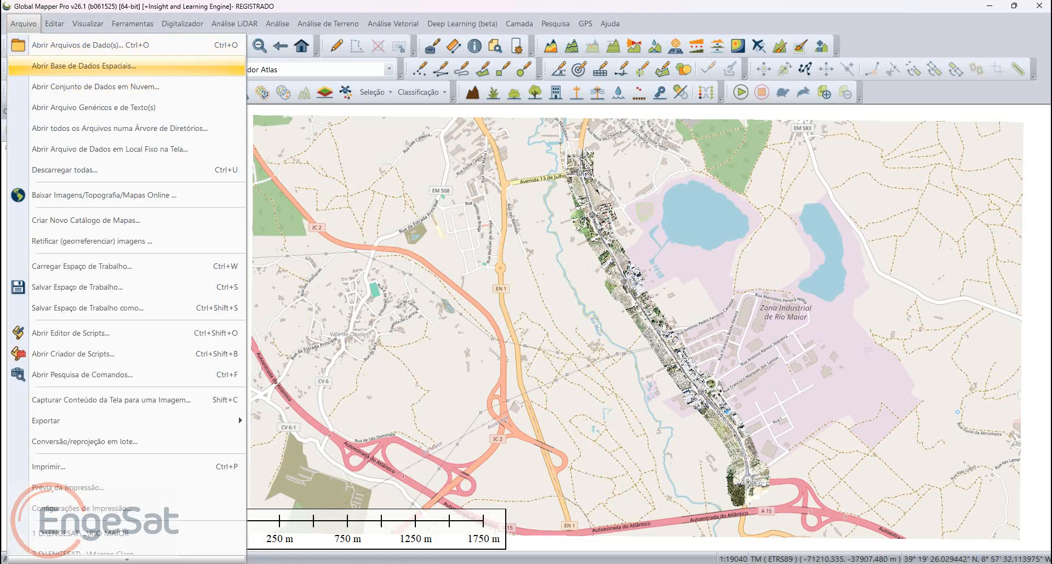
click(109, 108)
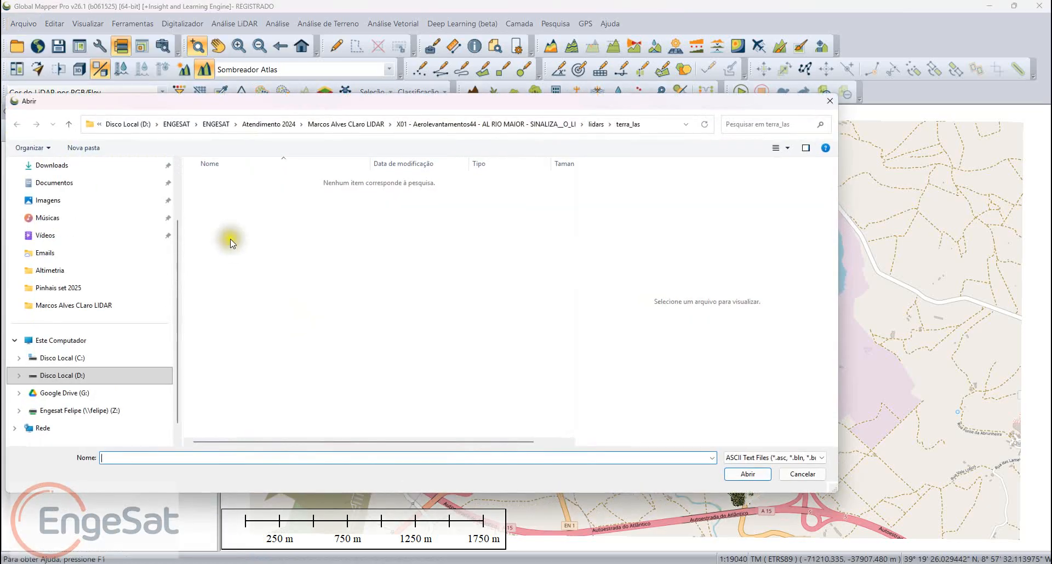
click(487, 124)
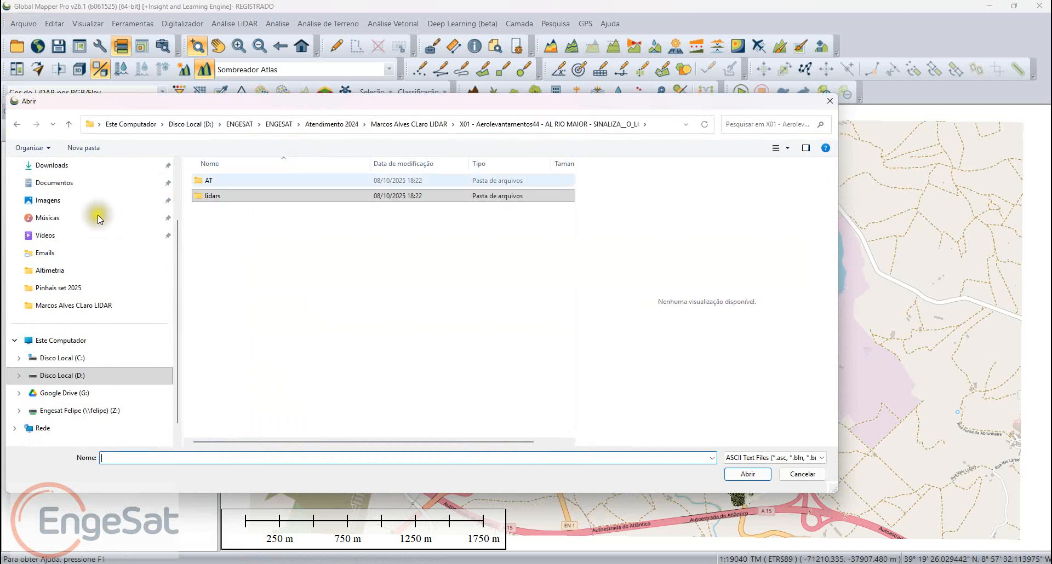
click(487, 124)
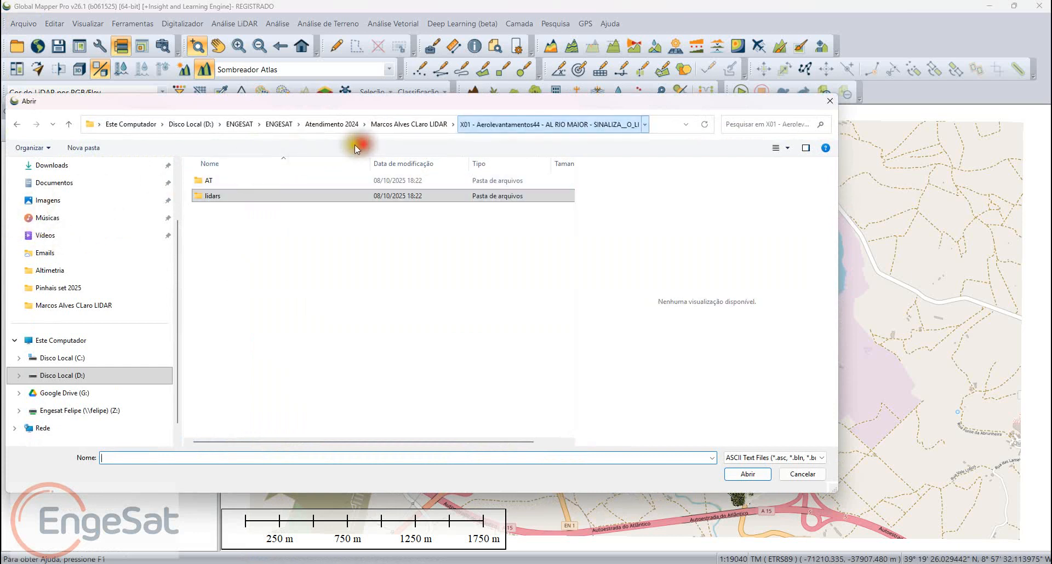
double_click(249, 180)
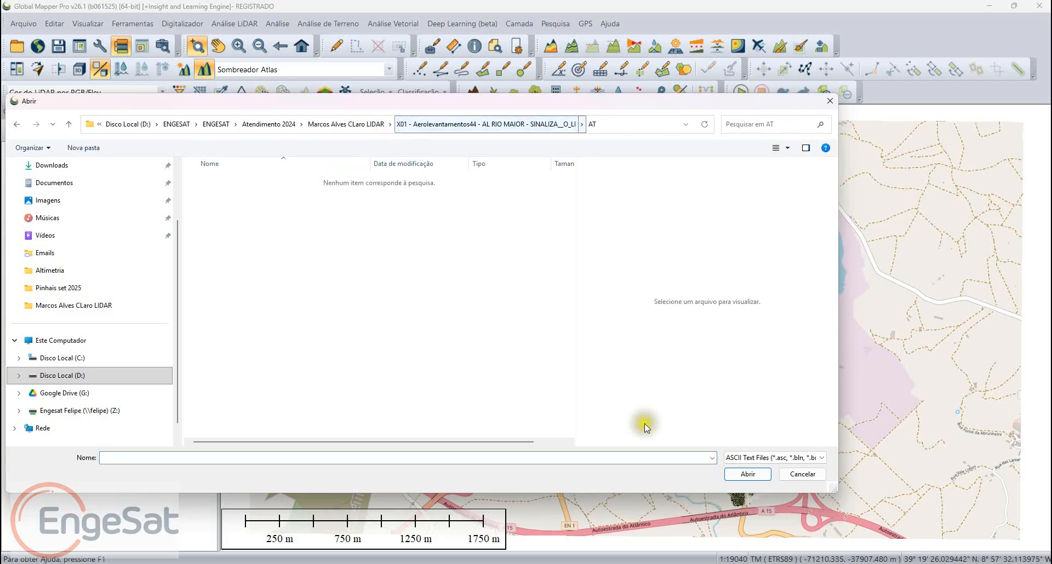
Step: Show all file types and look through the AT, lidars and report folders for survey data files
click(775, 458)
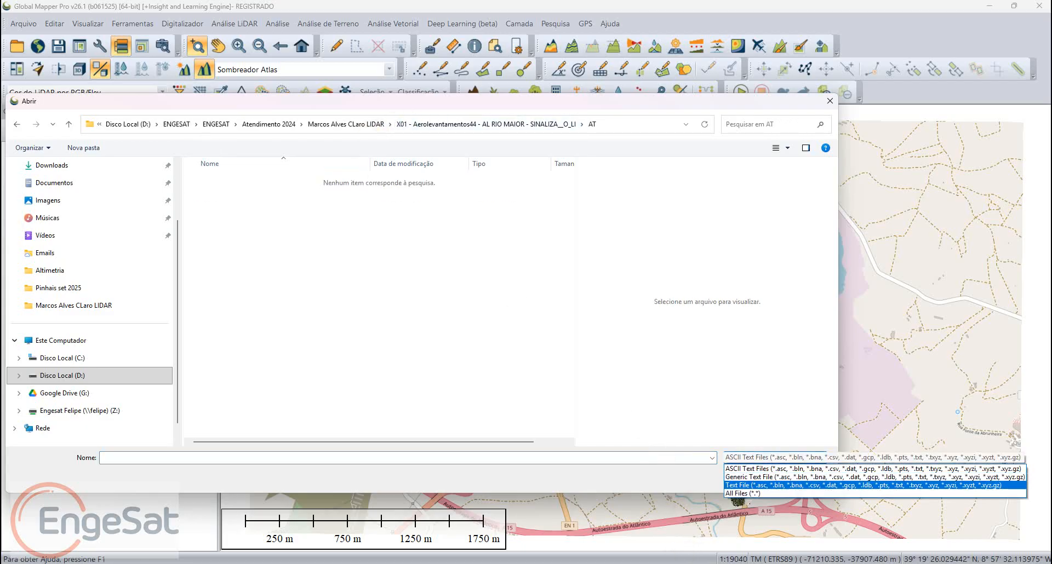
click(761, 494)
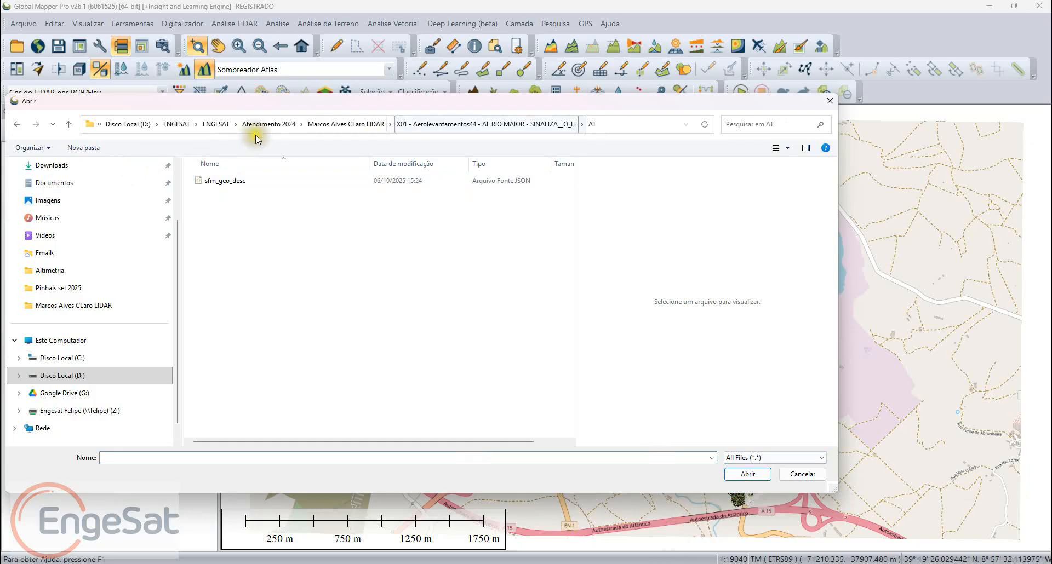
click(457, 125)
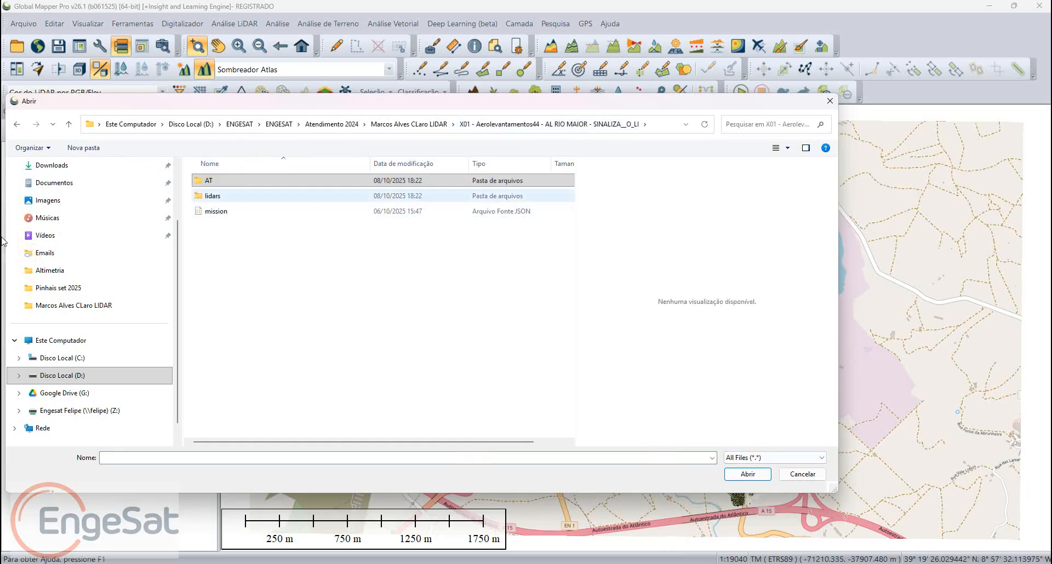
double_click(212, 195)
scroll(212, 226, down, 4)
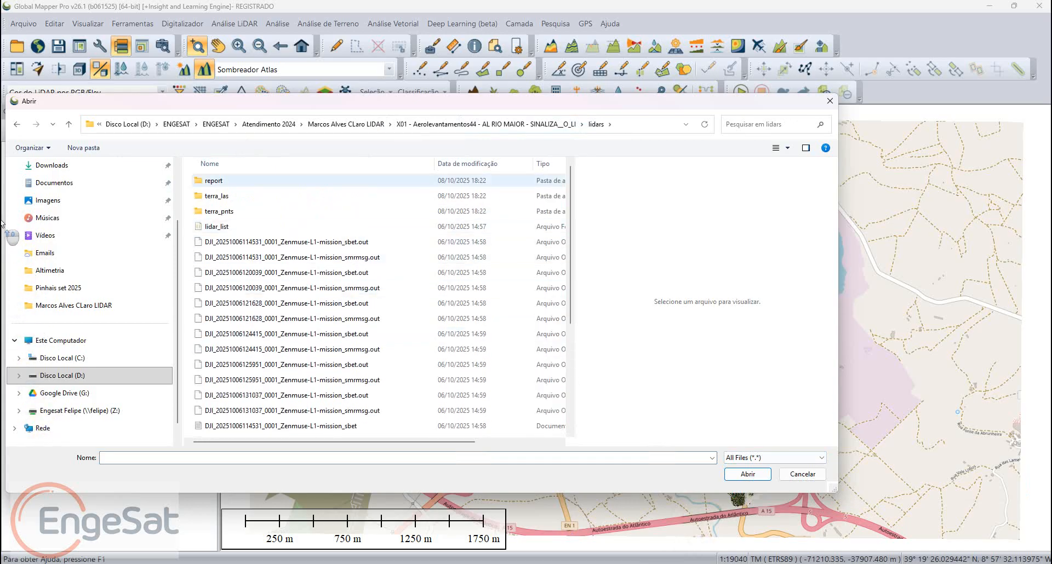
double_click(214, 181)
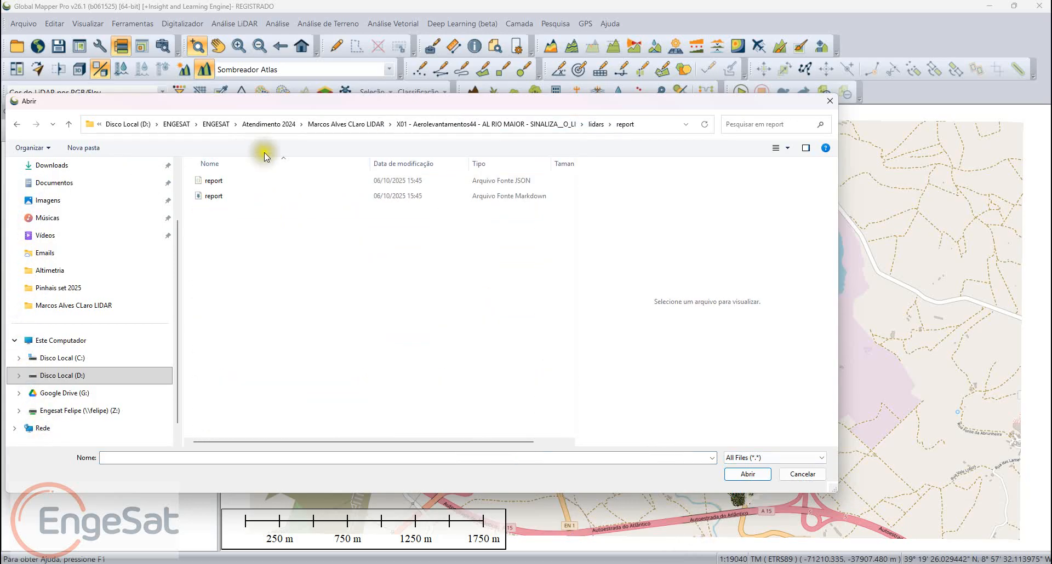
Step: Open RIO MAIOR.csv from the parent LiDAR folder and set its import type to points only (Apenas Pontos)
click(347, 124)
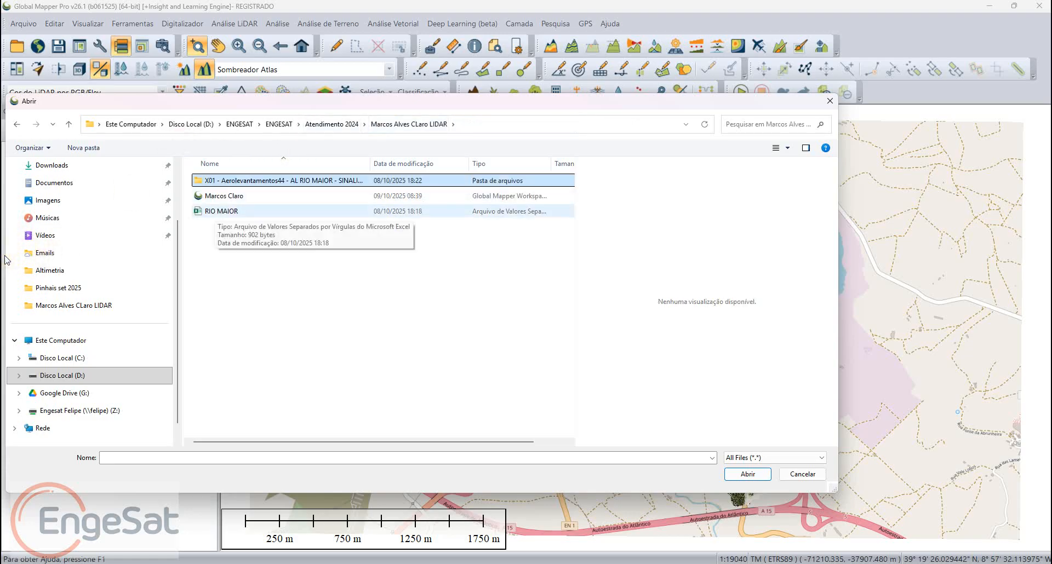
double_click(221, 211)
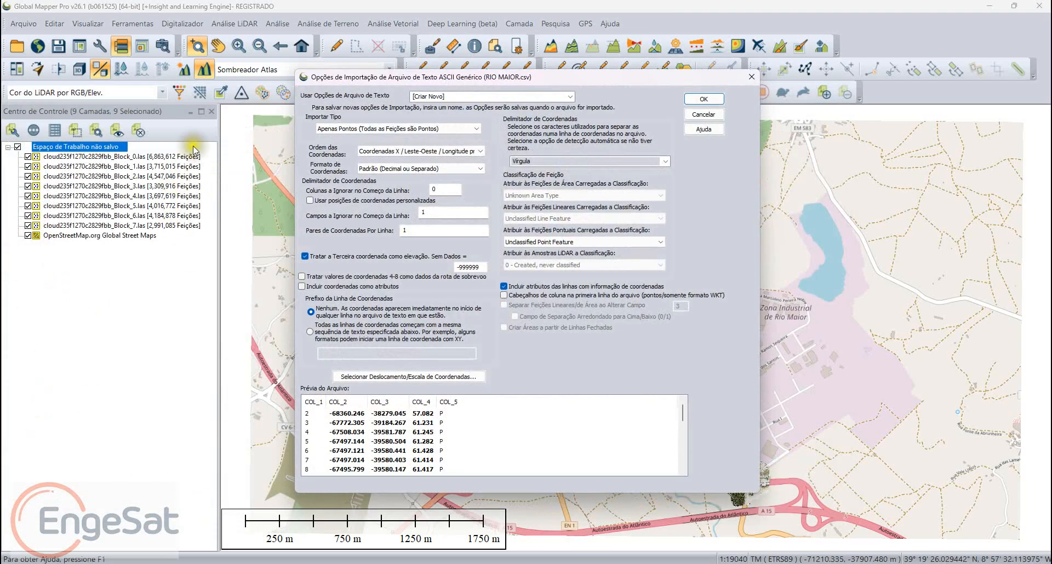
click(398, 129)
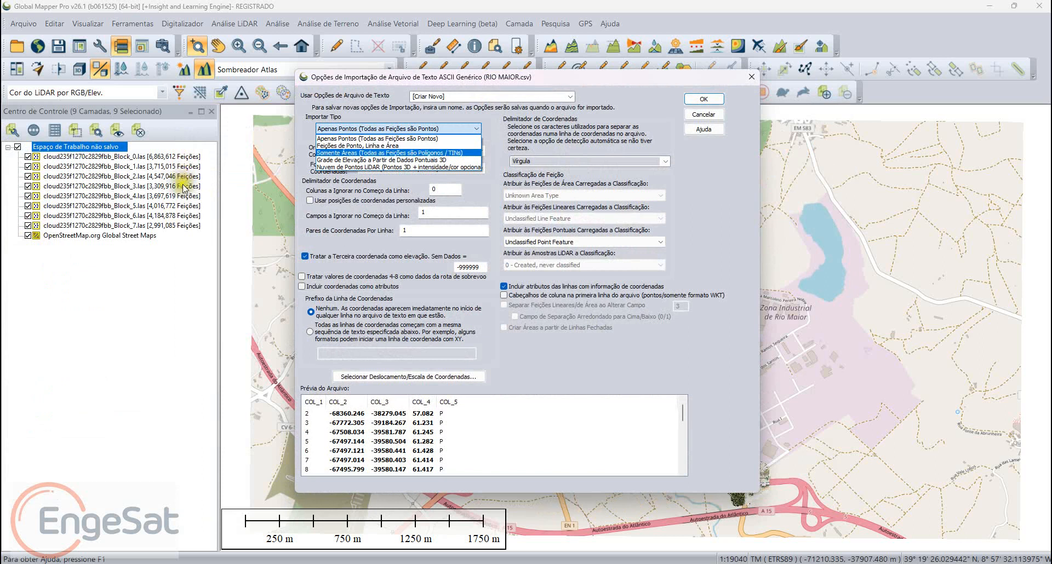
click(398, 138)
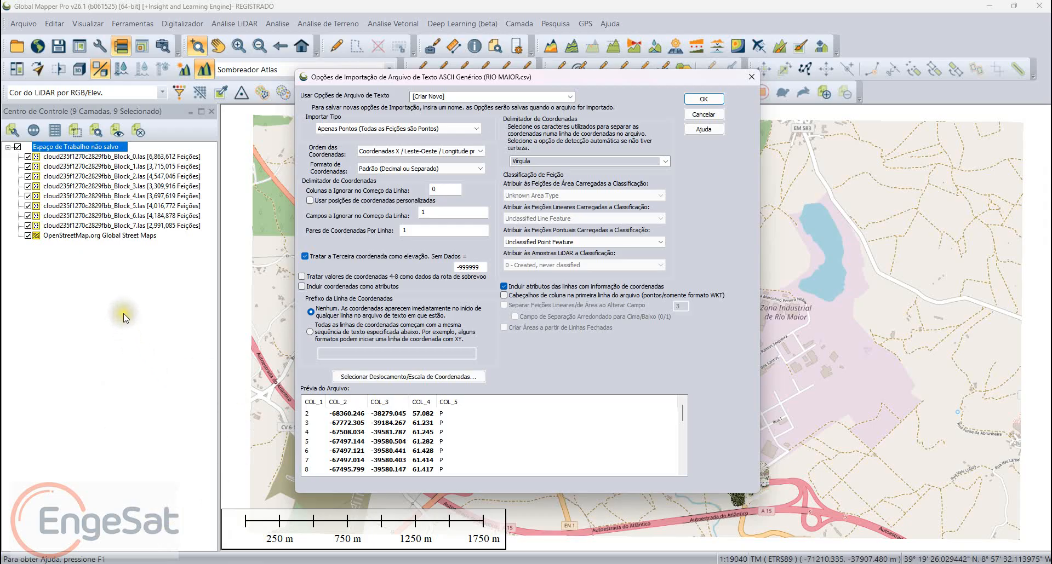
Step: Try 0 fields to skip at the start of each line, and set the value back to 1
drag(270, 259, 244, 262)
text(0)
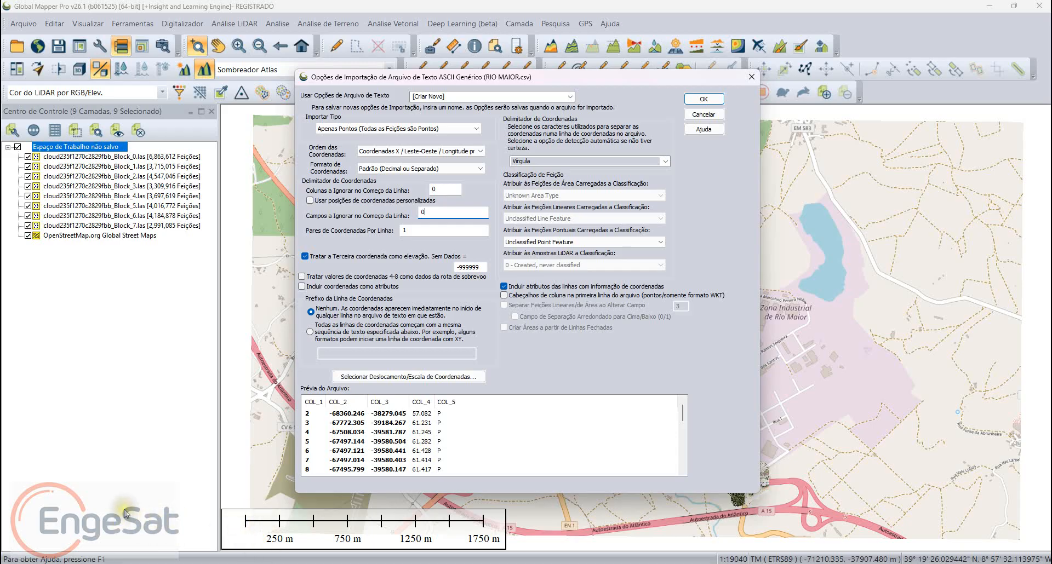
click(247, 256)
text(1)
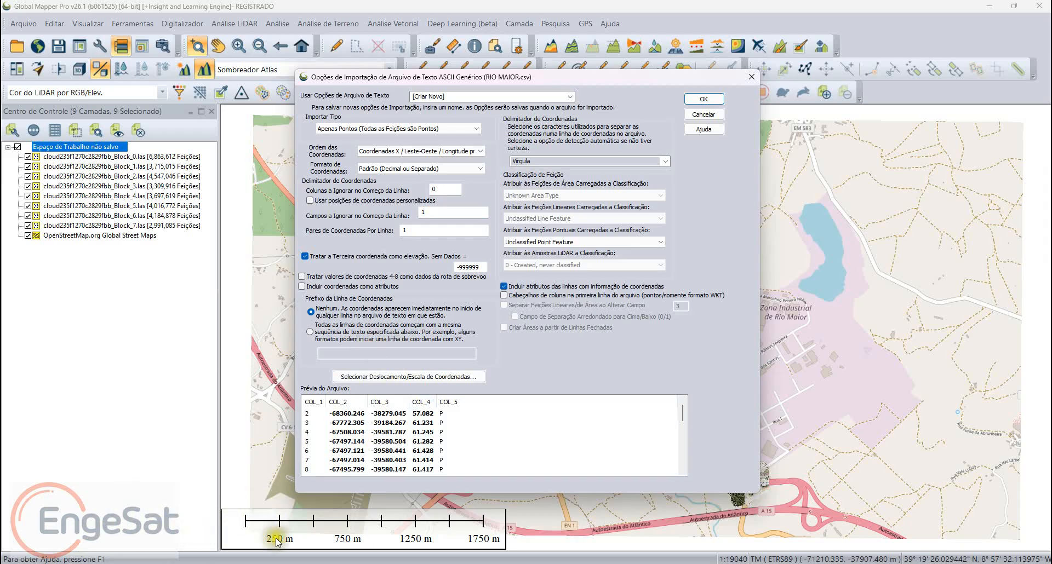
Step: Review the classifications available for imported point features and keep Unclassified Point Feature
click(118, 313)
click(118, 313)
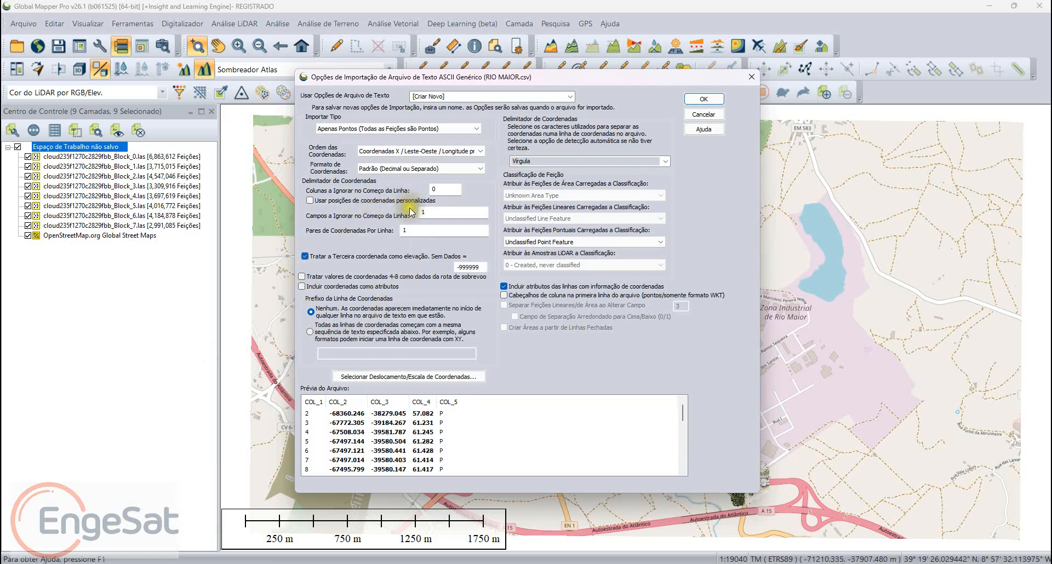
click(396, 295)
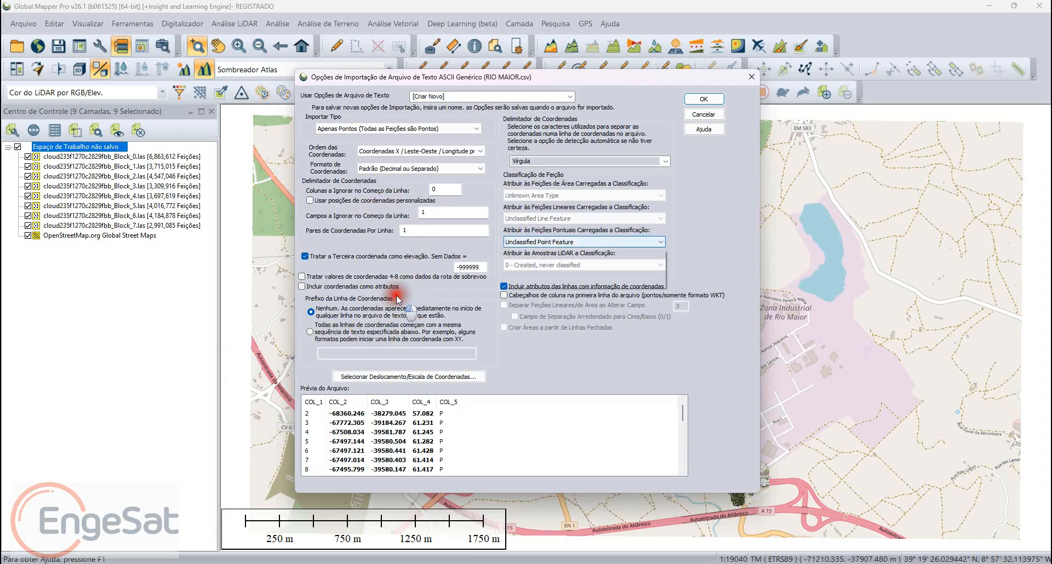
click(412, 494)
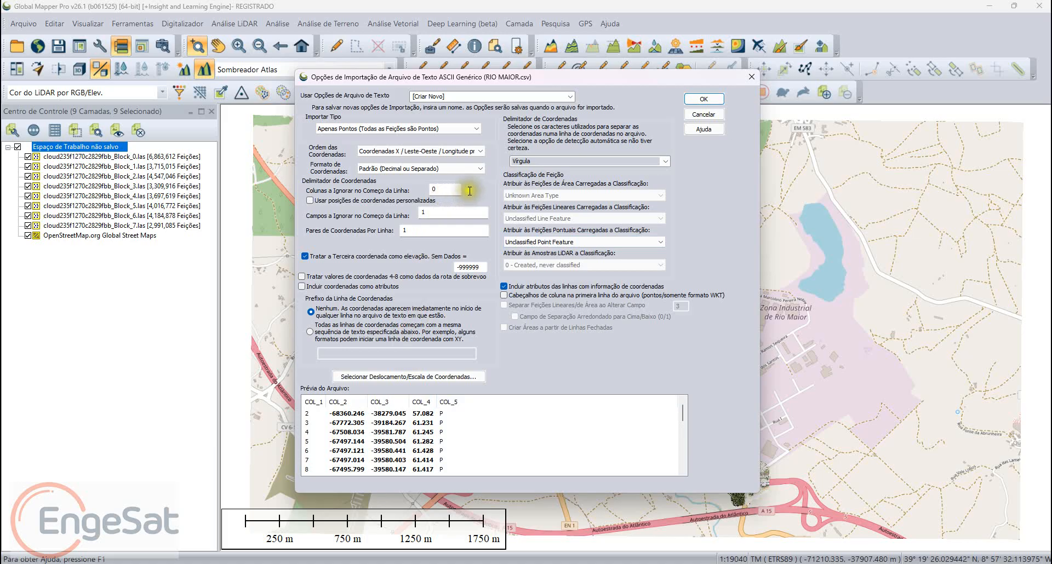
Step: Try the automatic detection and space-or-tab coordinate delimiters, and set the delimiter back to comma (Vírgula)
click(665, 161)
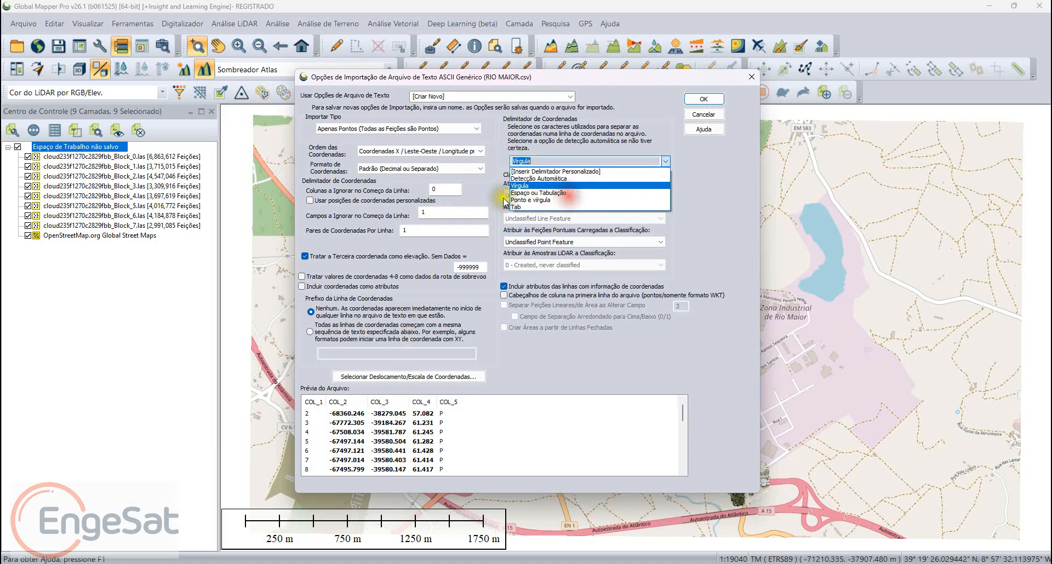
click(441, 214)
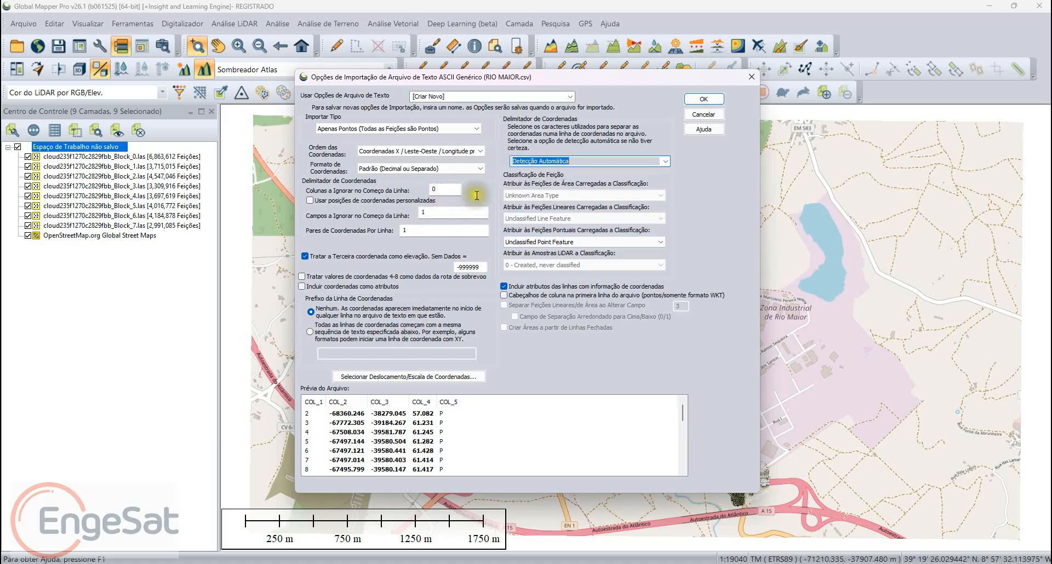
click(665, 161)
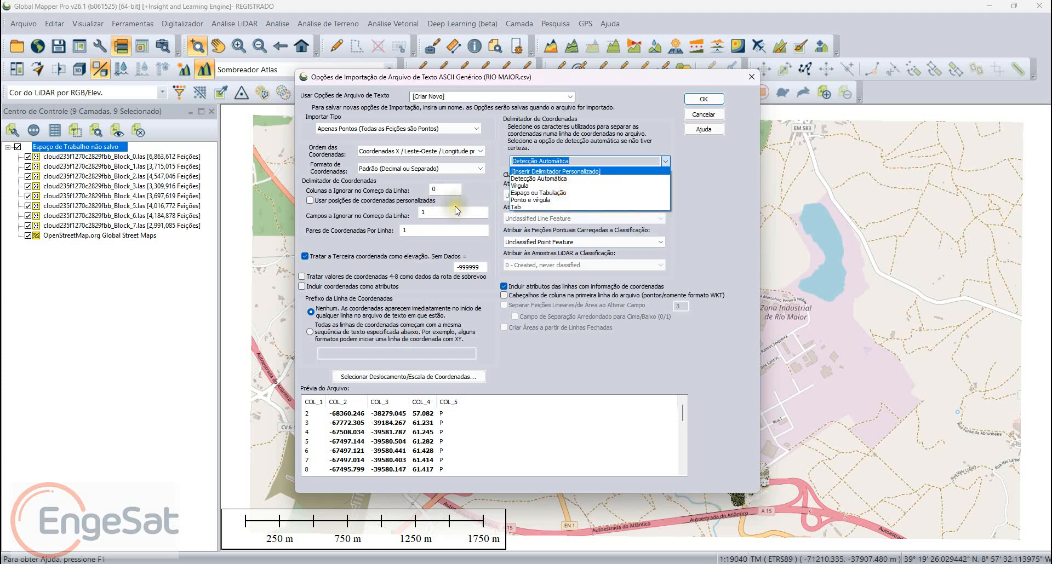
click(437, 234)
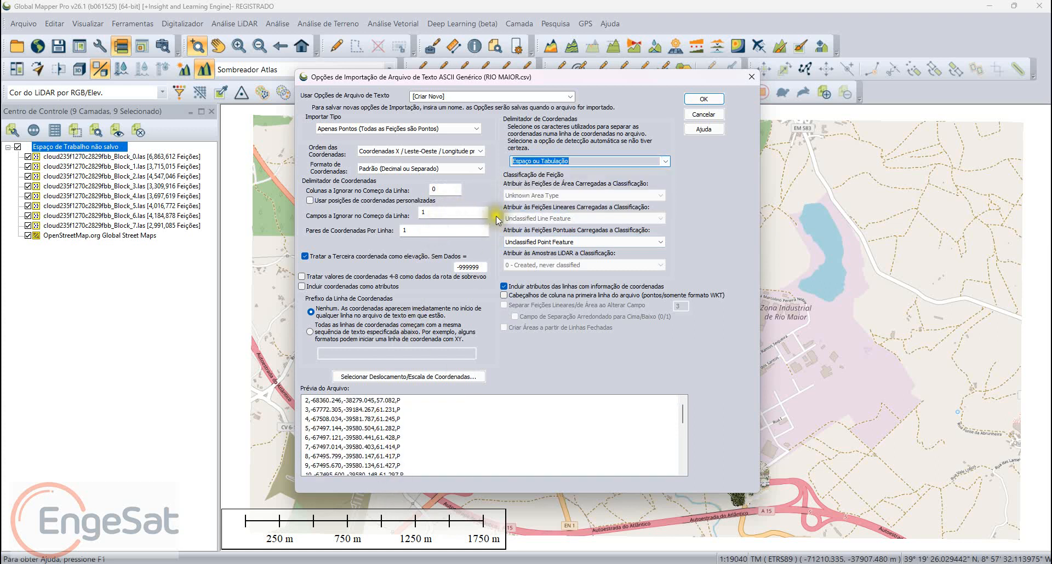
click(567, 195)
click(430, 226)
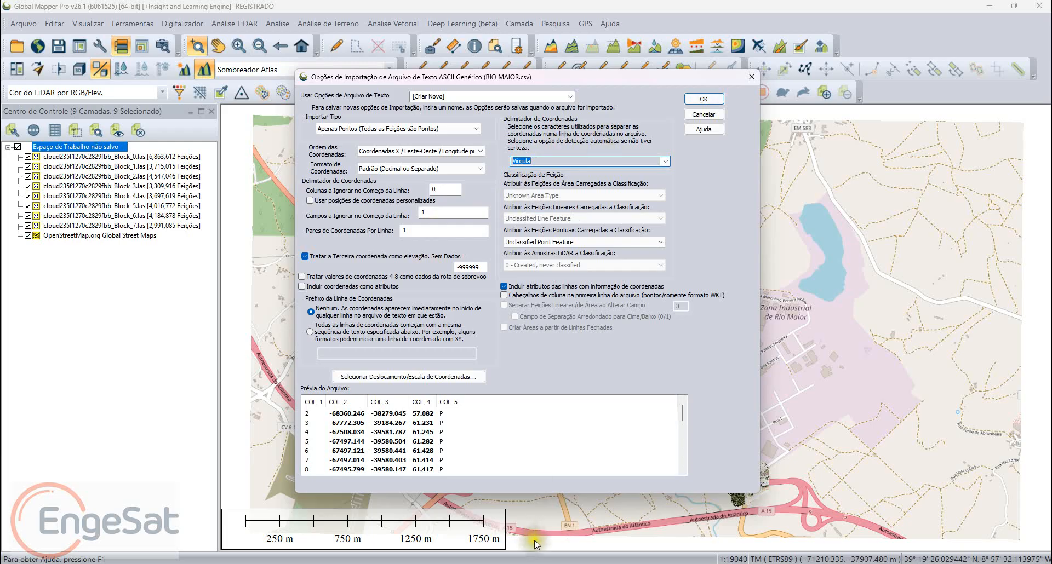
Step: Import the CSV points using the ETRS89 / Portugal TM06 projection (EPSG 3763) with metres as planimetric and elevation units
drag(590, 502, 576, 458)
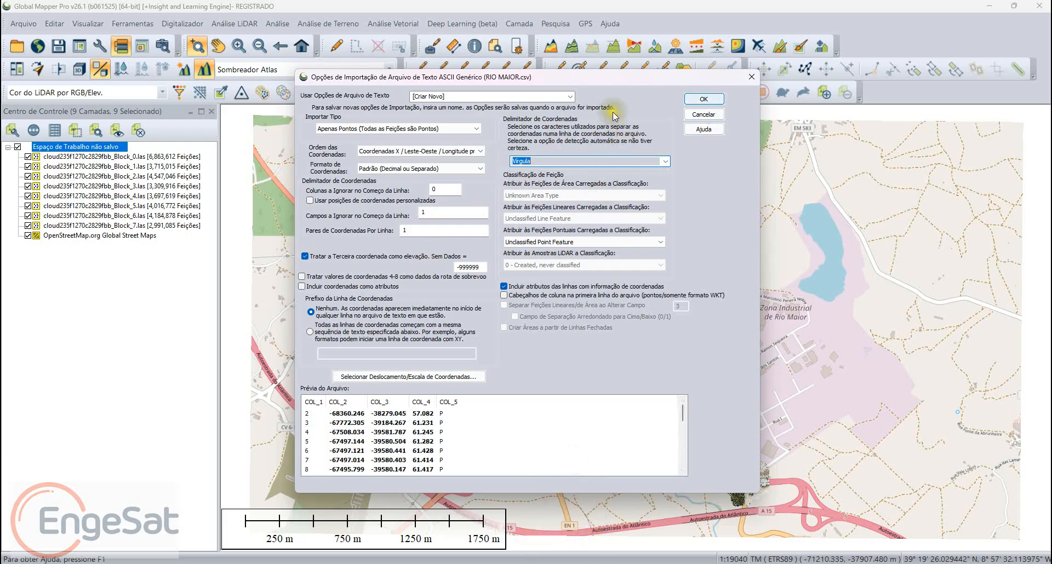
key(Return)
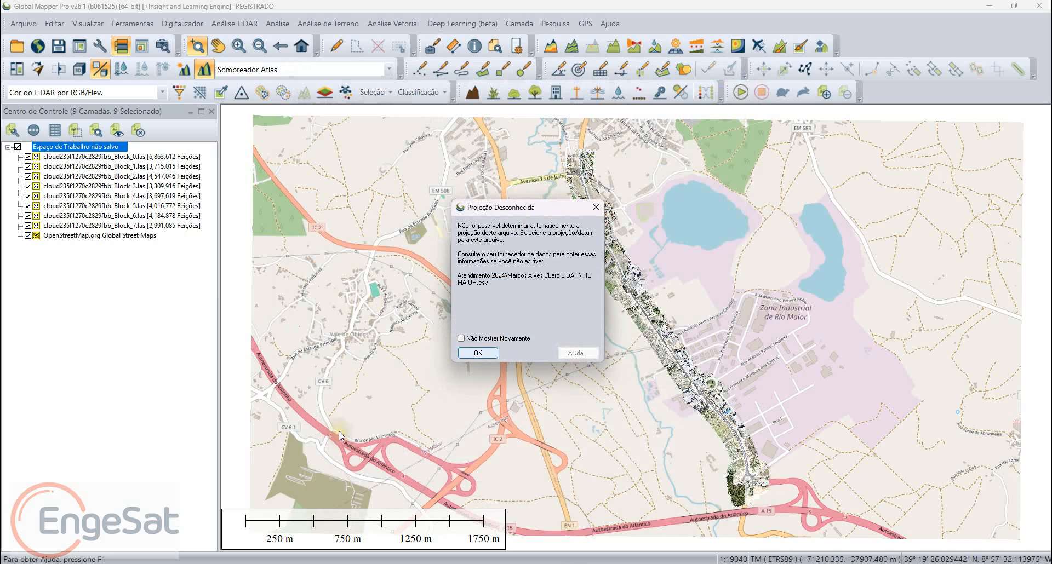
key(Return)
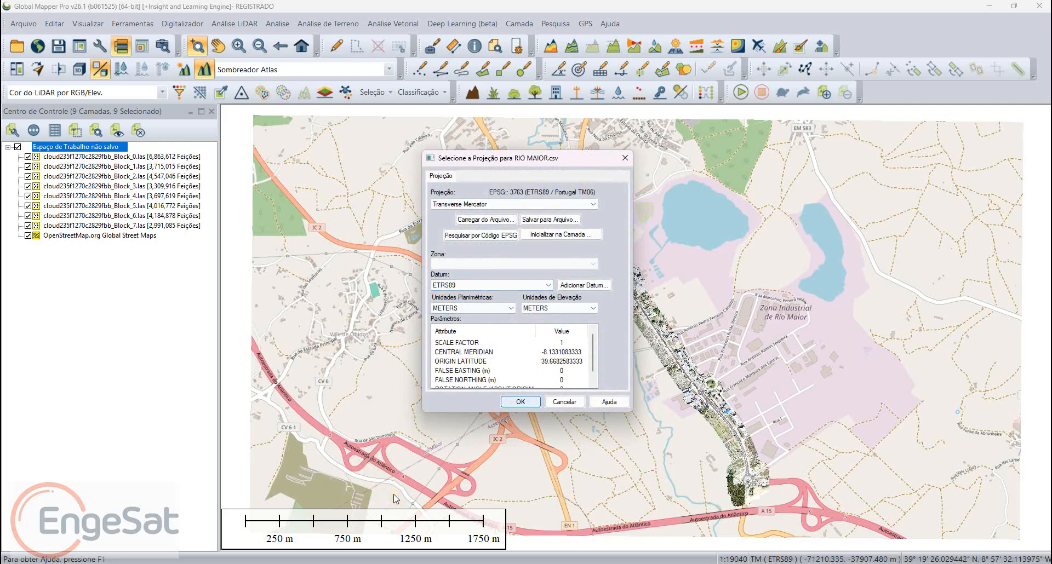
key(Return)
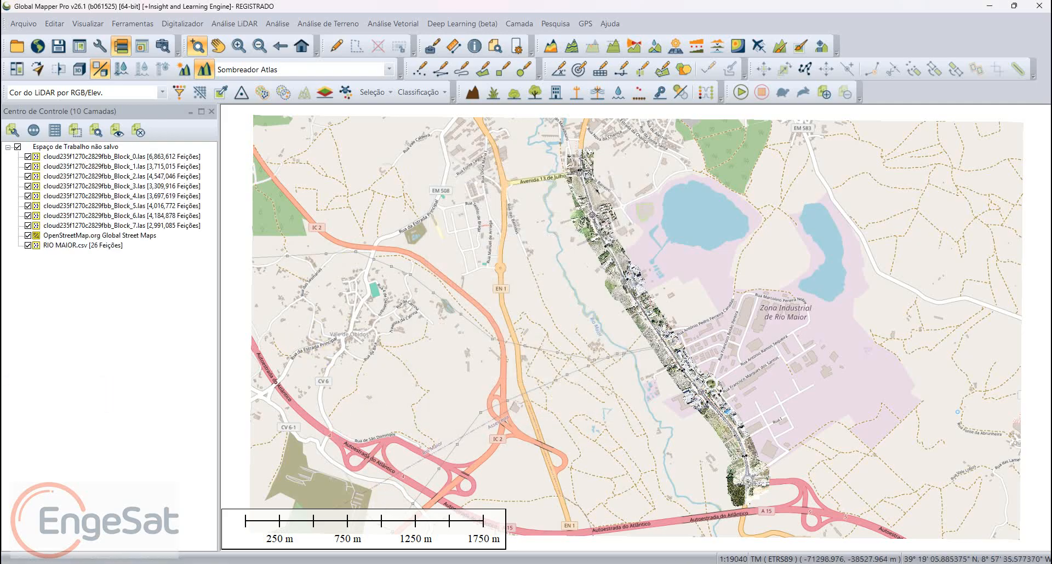
Step: Hide the LiDAR blocks so that only the OpenStreetMap and RIO MAIOR.csv layers are displayed
click(18, 146)
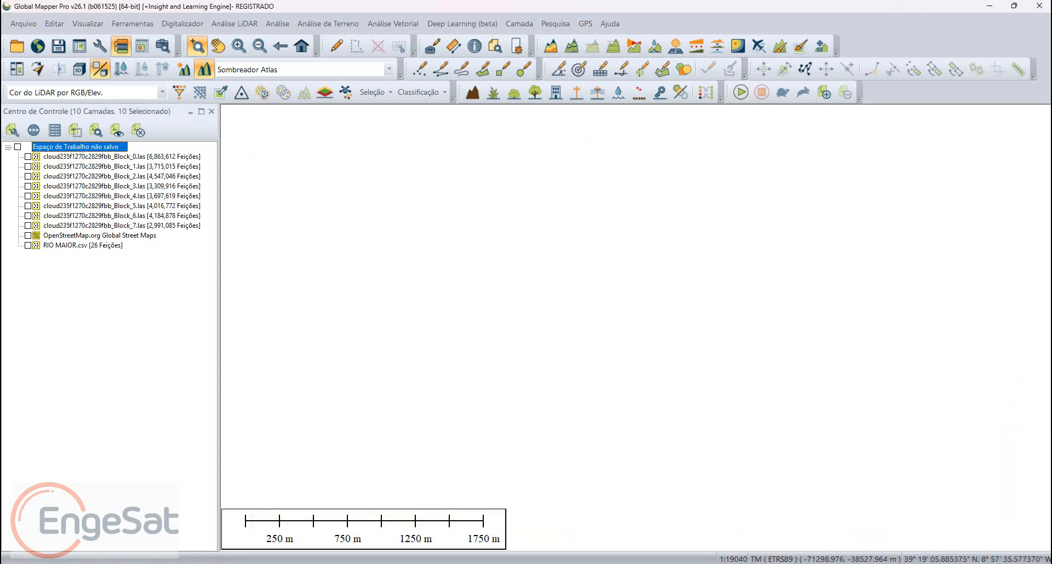
click(28, 236)
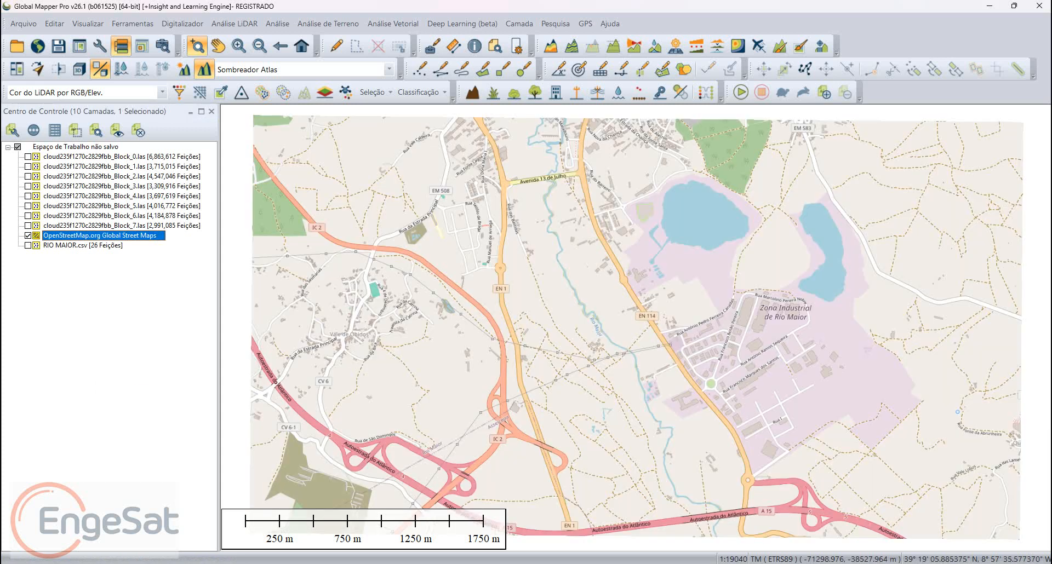
click(28, 245)
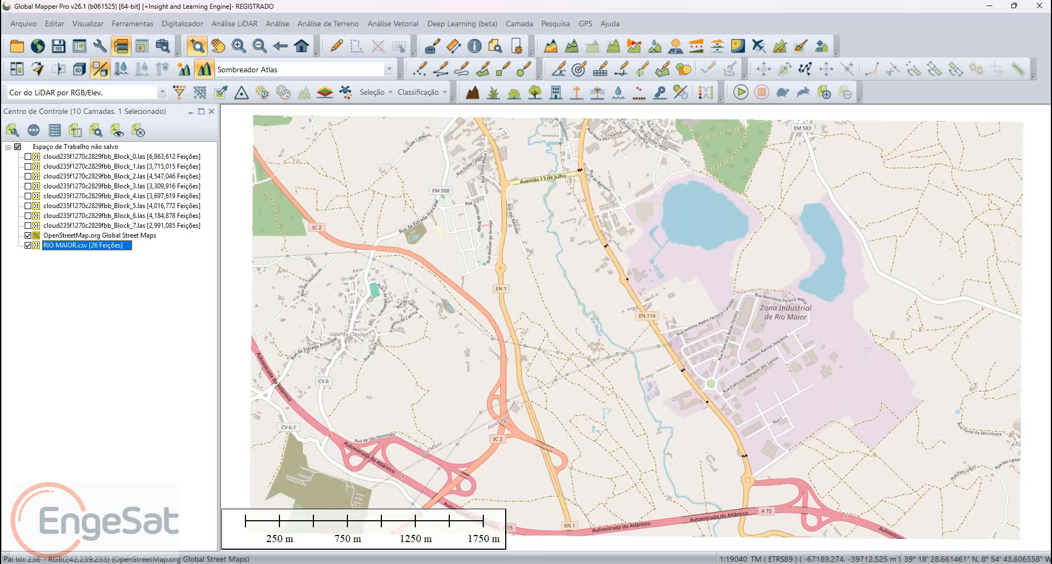
Step: Inspect the attributes of two imported survey points beside the southern stretch of road EN 114
scroll(753, 462, up, 2)
scroll(672, 554, up, 1)
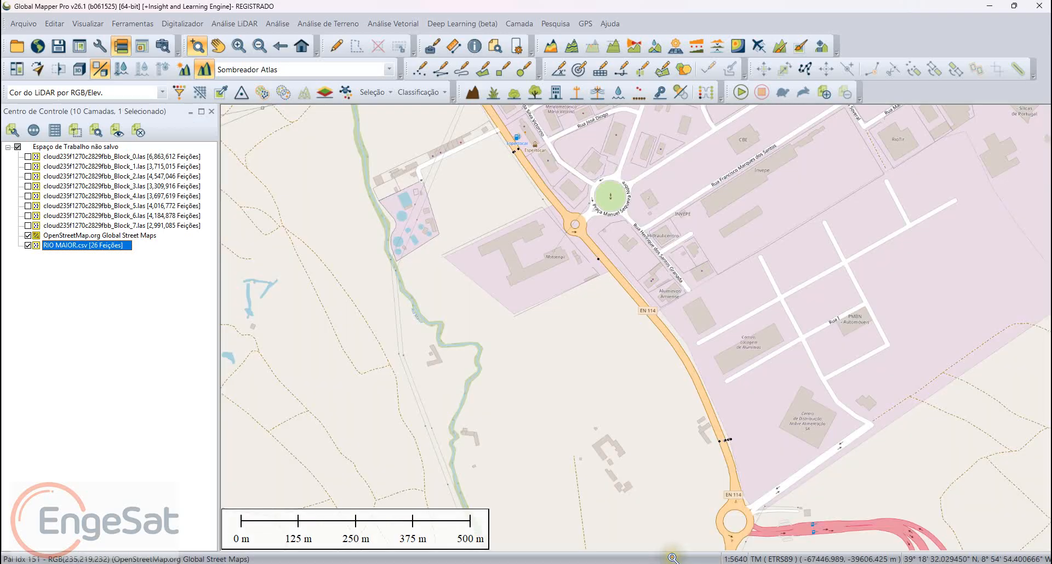
scroll(672, 554, up, 2)
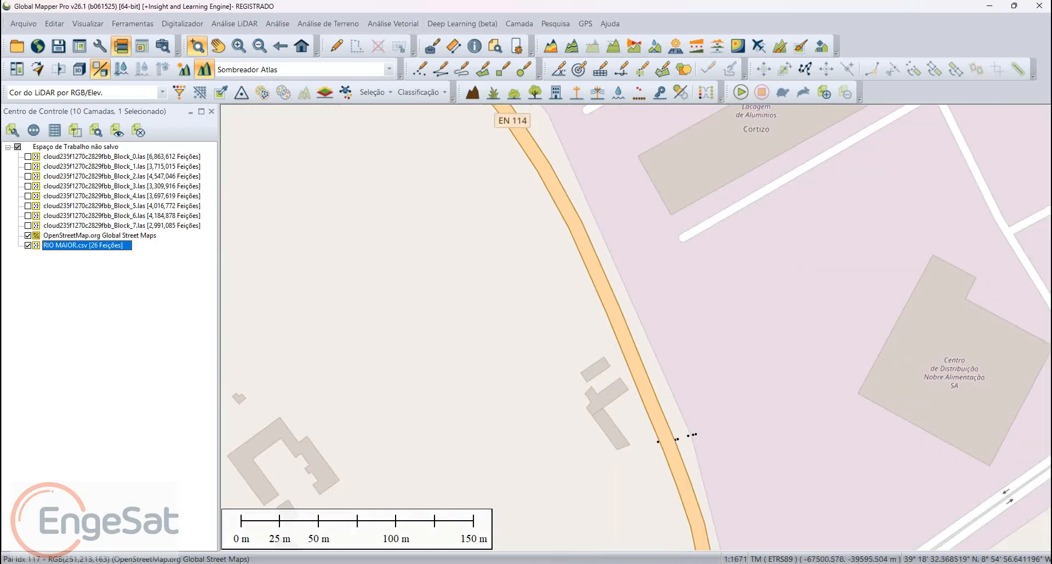
scroll(669, 465, up, 1)
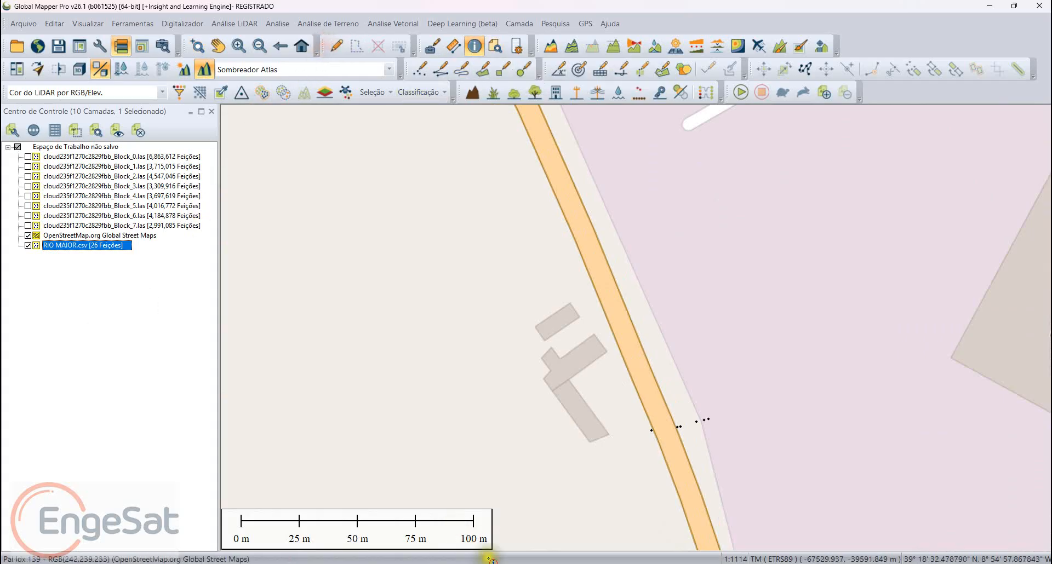
click(556, 537)
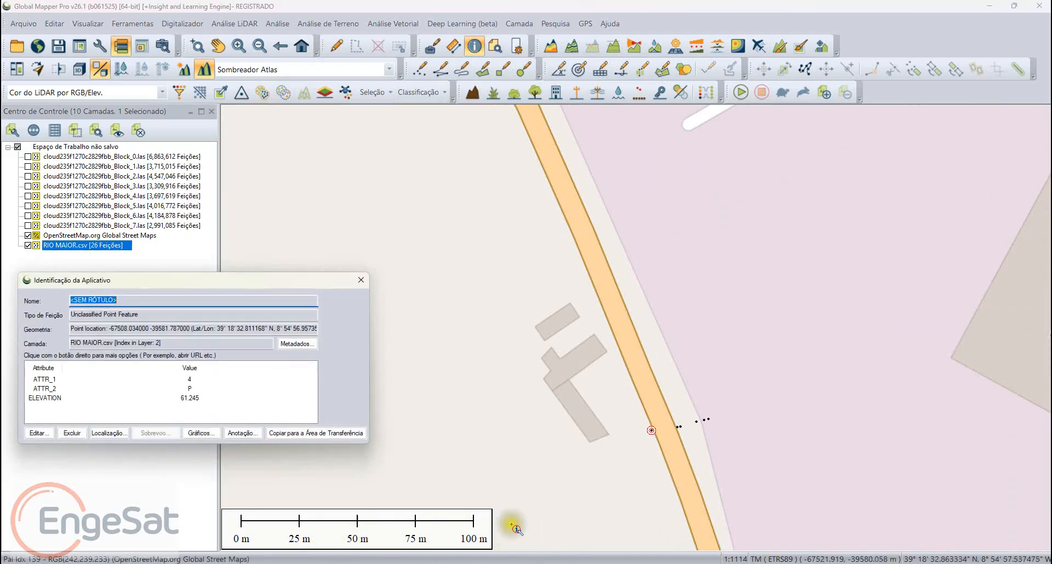
click(587, 527)
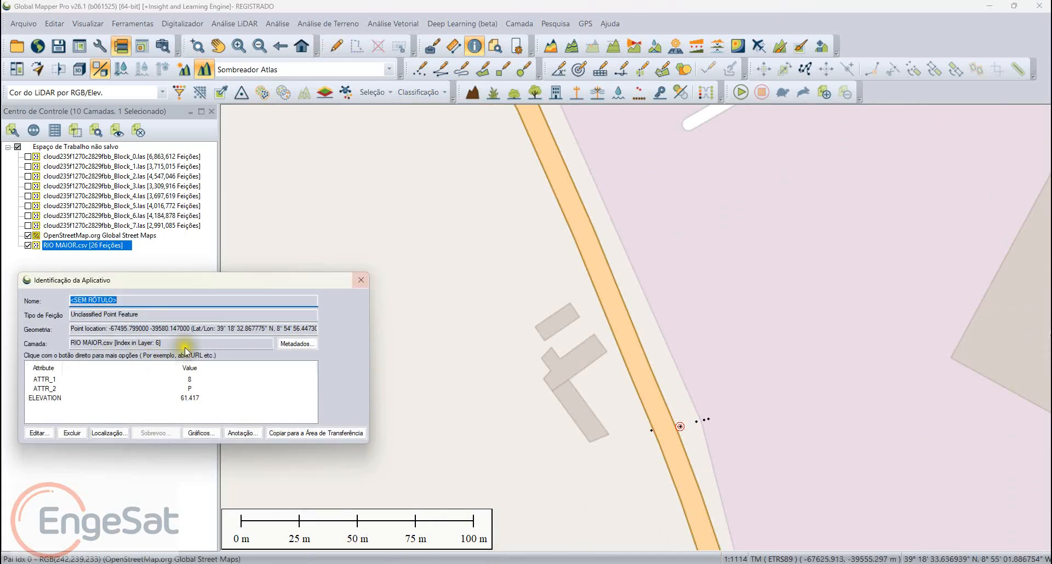
click(360, 280)
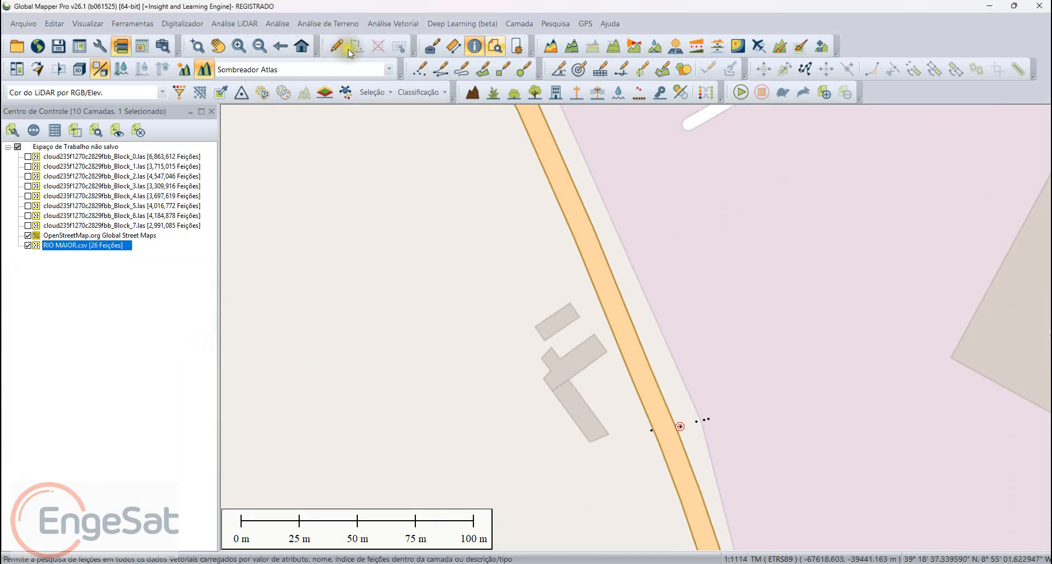
Step: Open the attribute table of the loaded vector points, and dismiss the tip and the vector query dialog
click(495, 46)
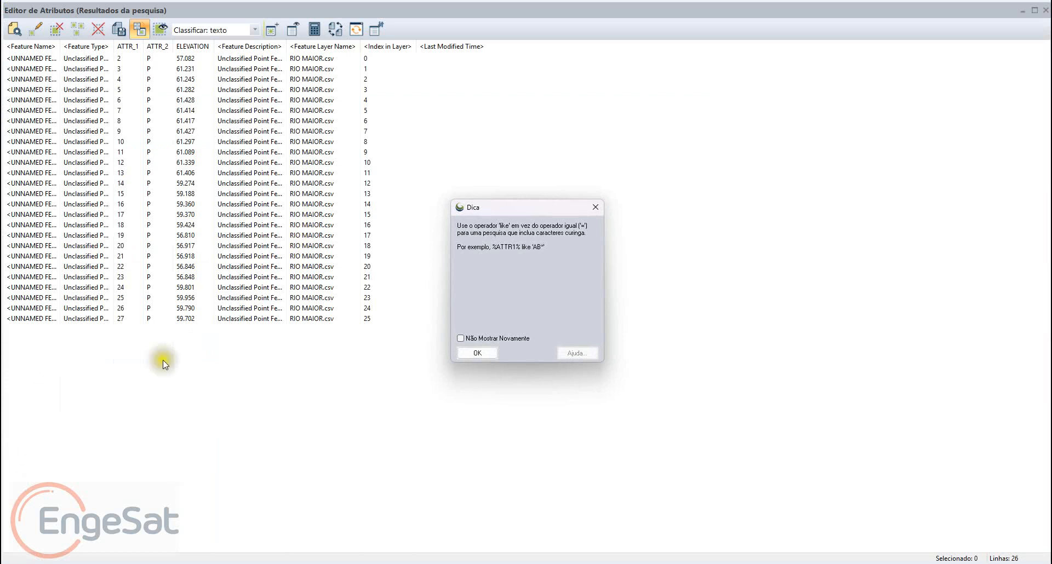
click(477, 353)
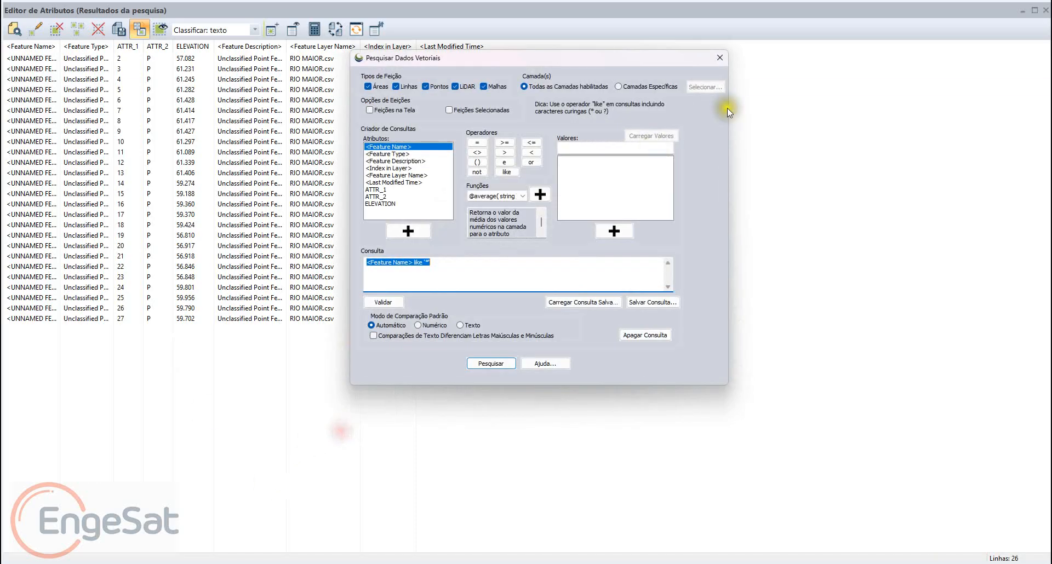
click(720, 58)
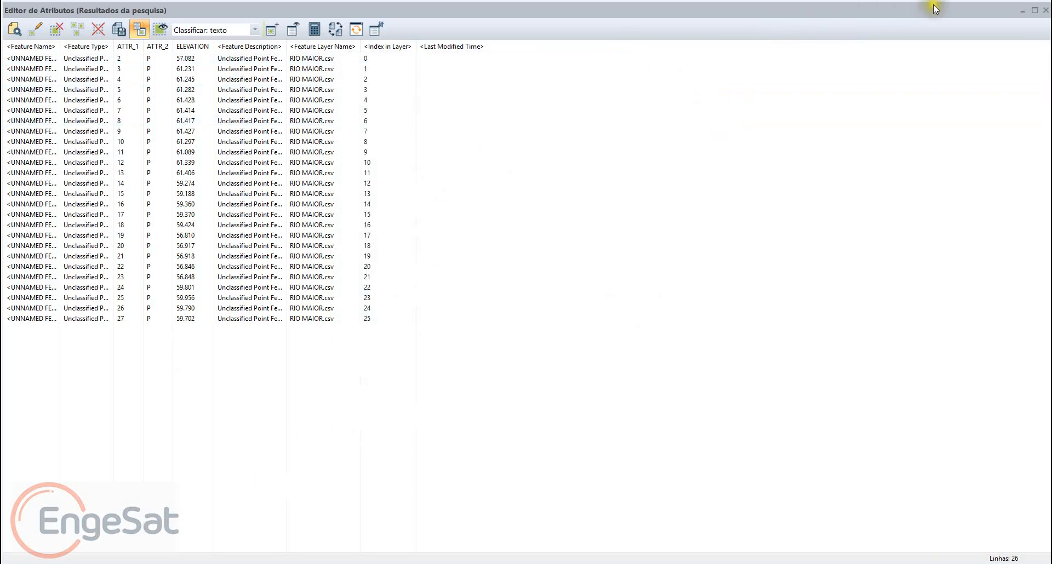
Step: Close the attribute table, display all workspace layers again and colour the LiDAR point cloud by elevation
click(1044, 6)
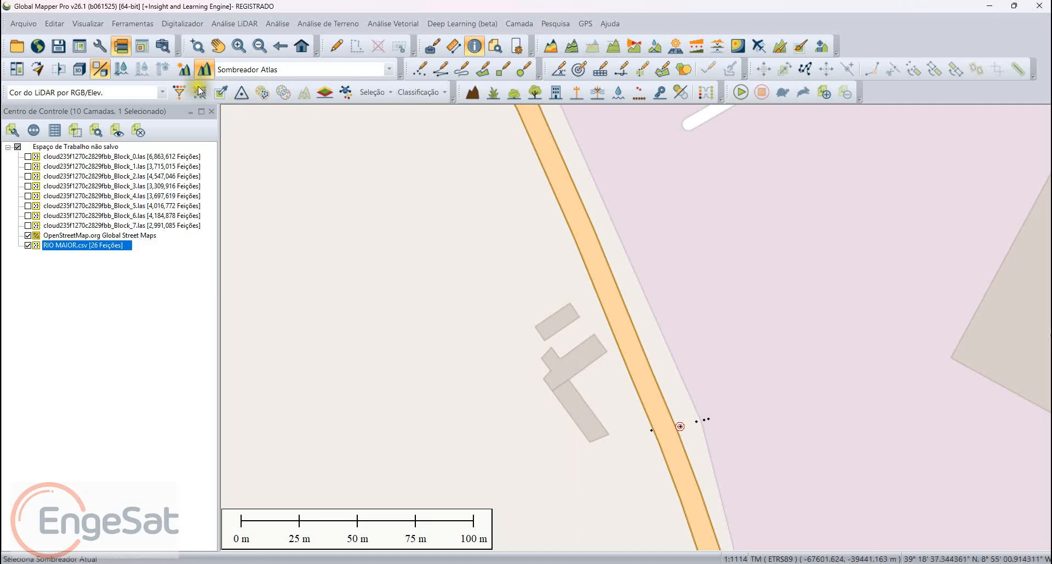
click(301, 46)
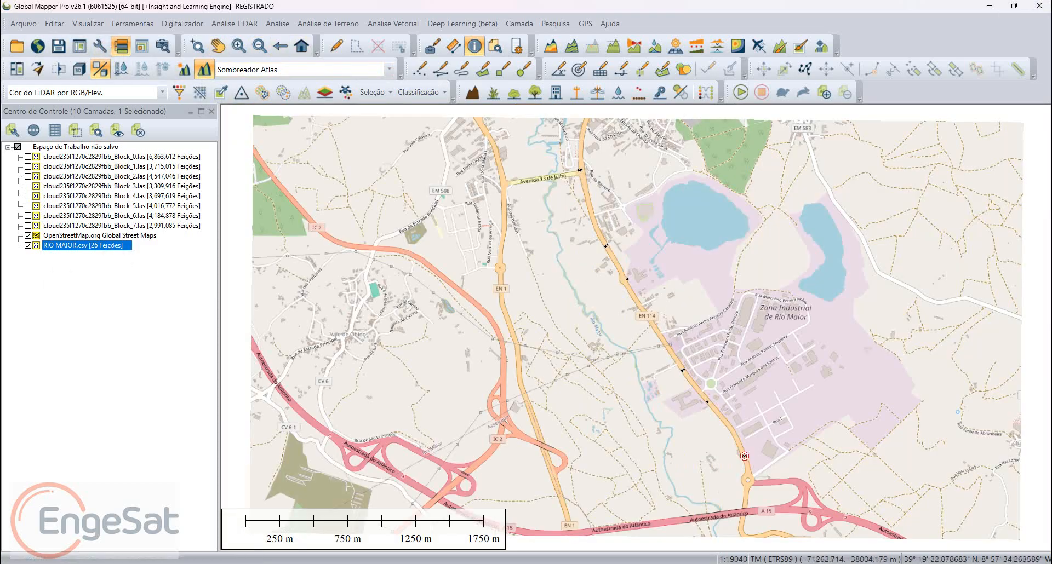
click(18, 147)
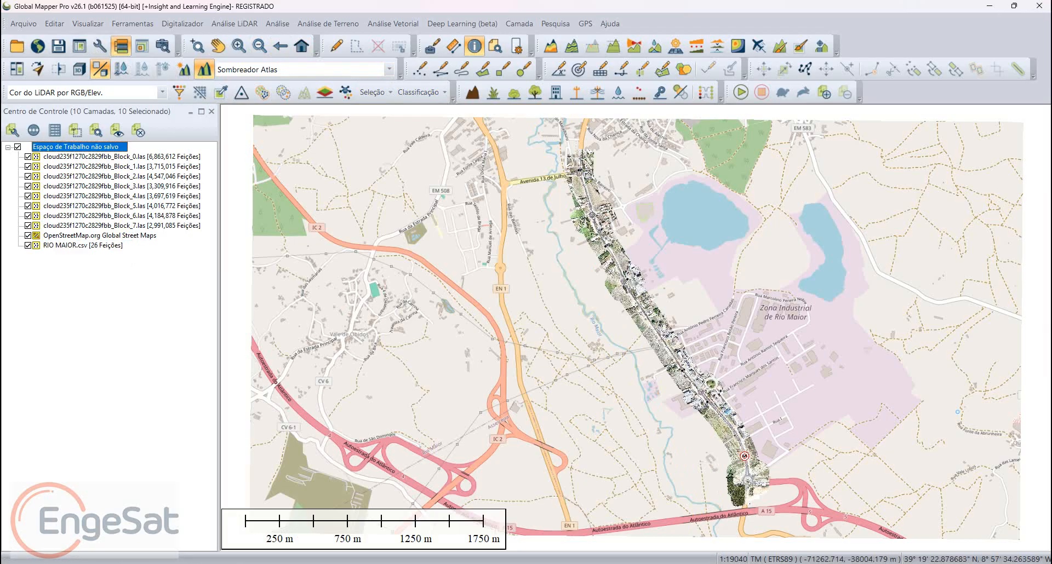
click(162, 92)
click(109, 114)
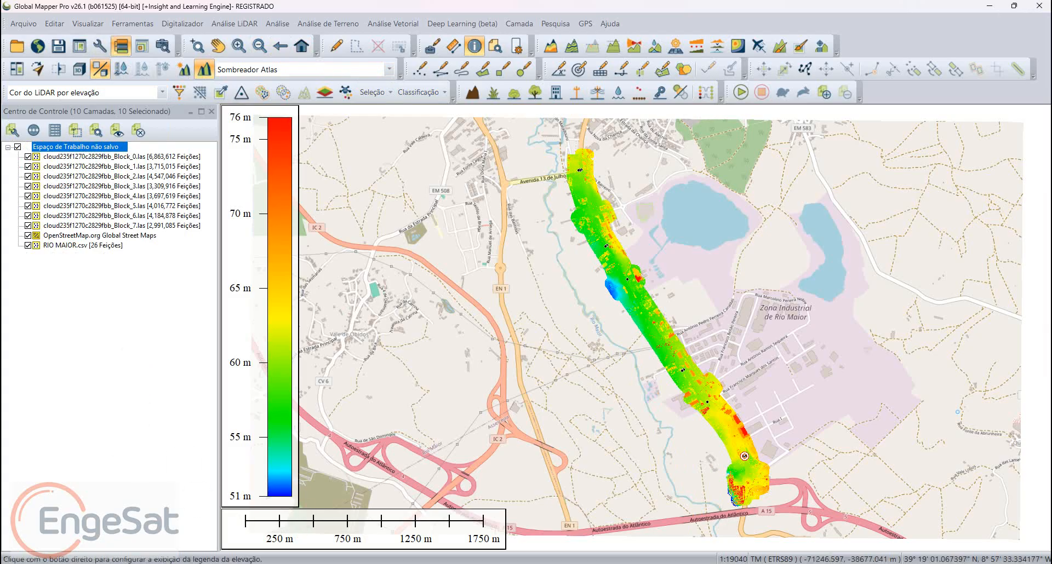
Step: Select all features of the RIO MAIOR.csv layer with the Digitizer tool and check their positions on the point cloud
right_click(65, 245)
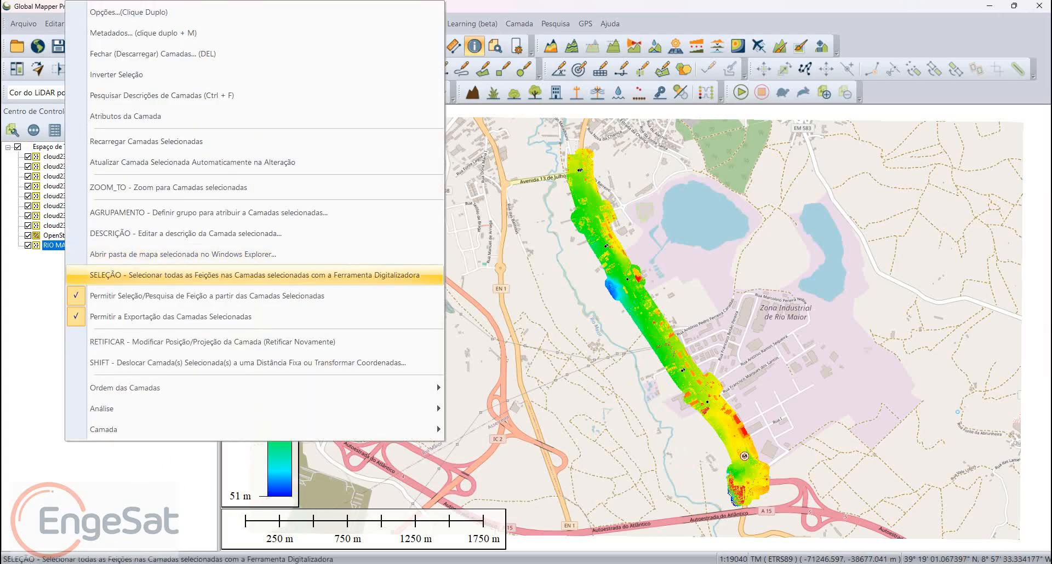
click(164, 275)
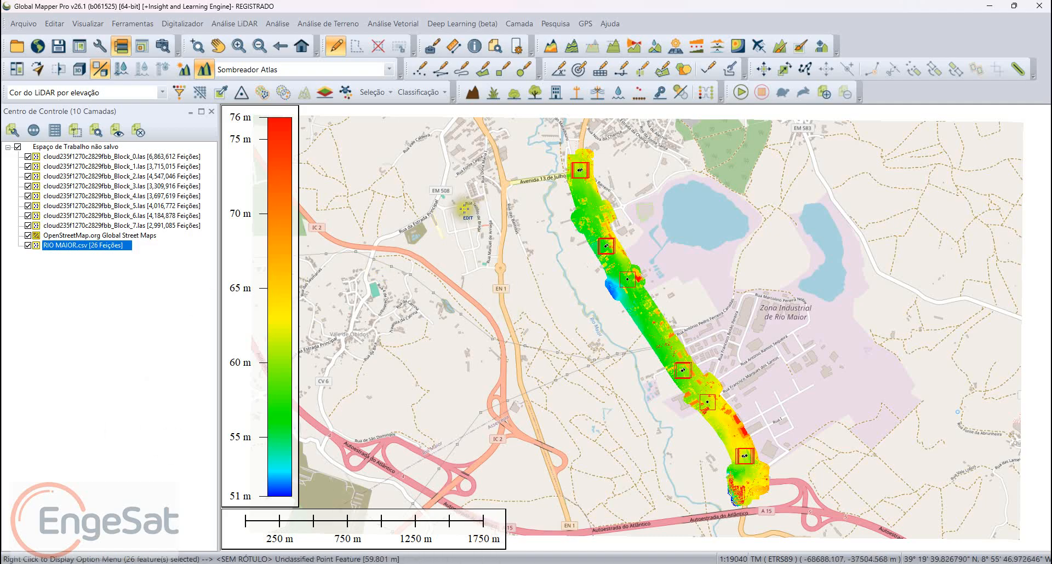
scroll(469, 211, up, 5)
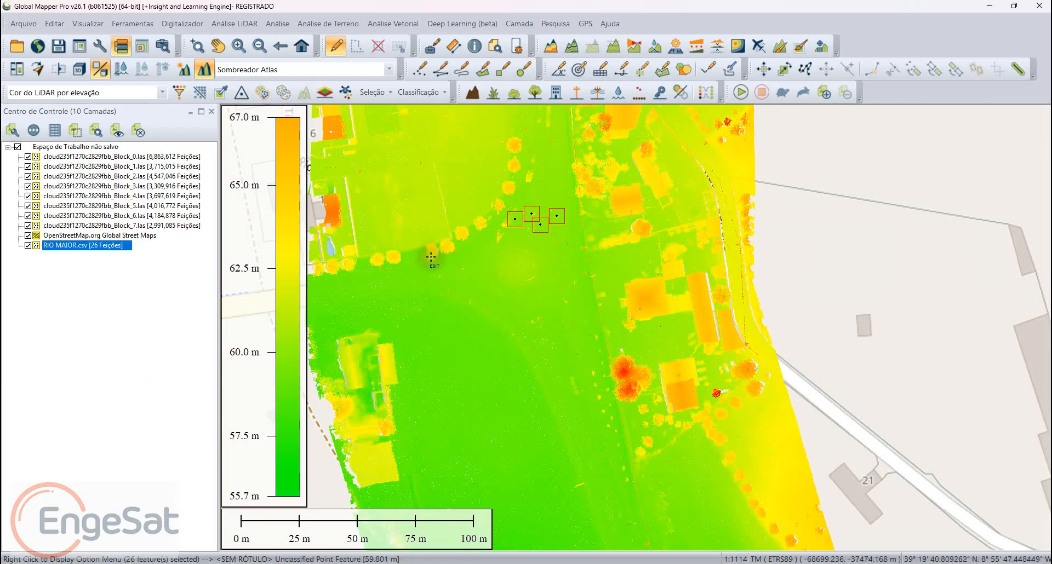
scroll(429, 256, down, 2)
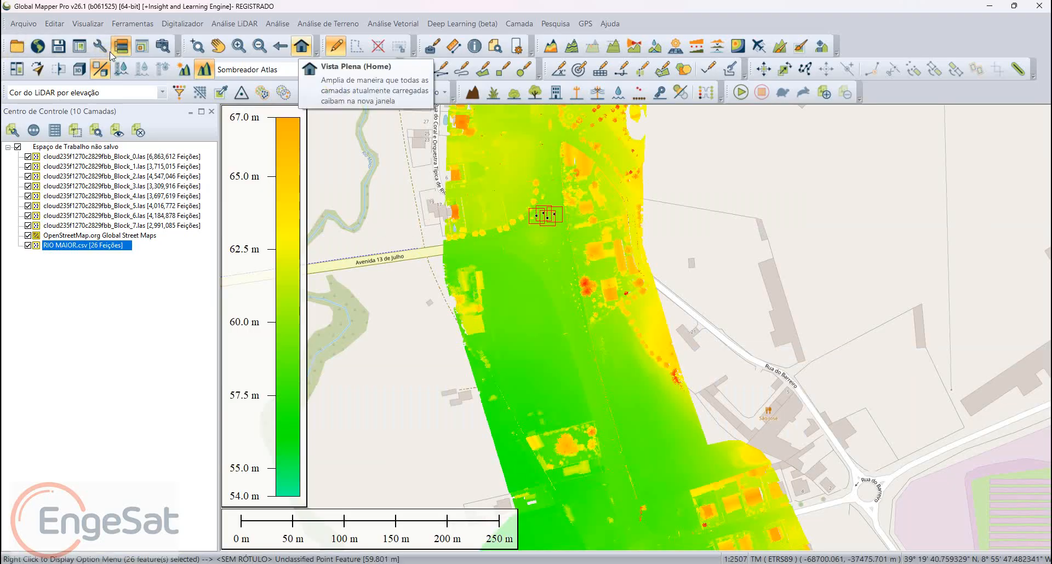
Step: Compare all LiDAR blocks with the selected 3D control points using 0.5 meters maximum distance and 5 returns, and close the report
key(Home)
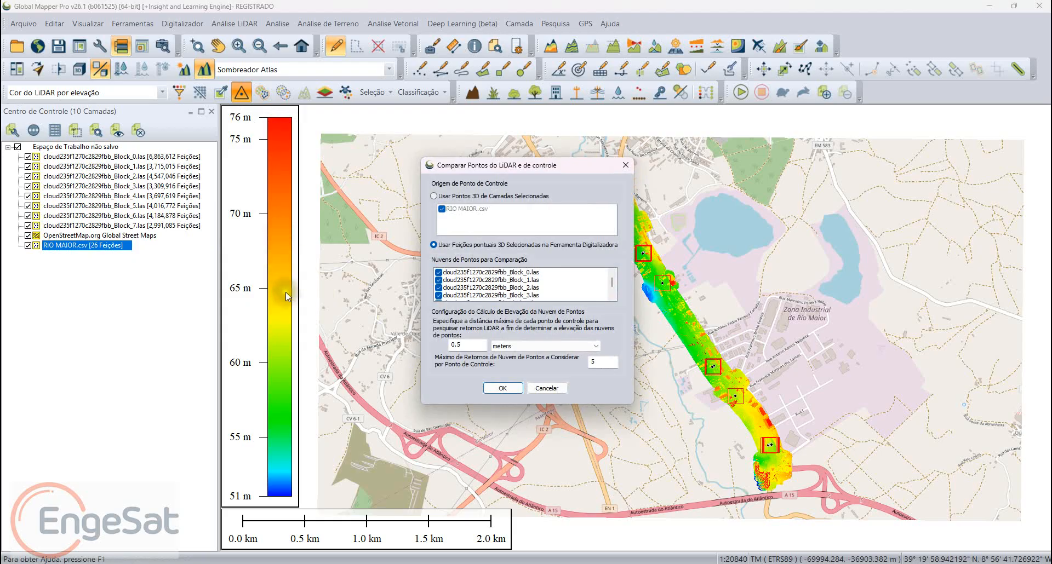
key(Up)
key(Down)
scroll(327, 336, down, 3)
click(286, 434)
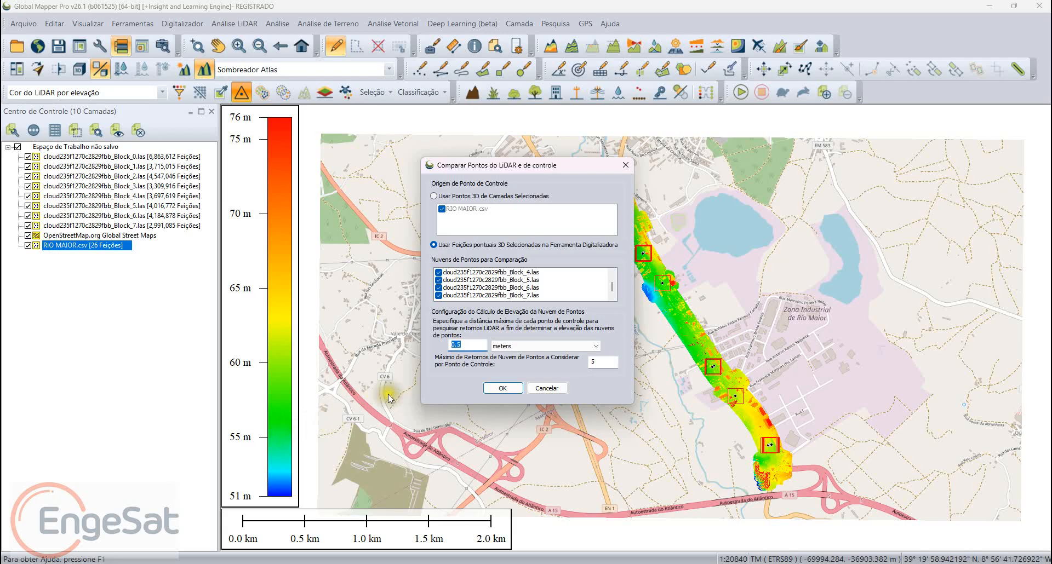
click(359, 386)
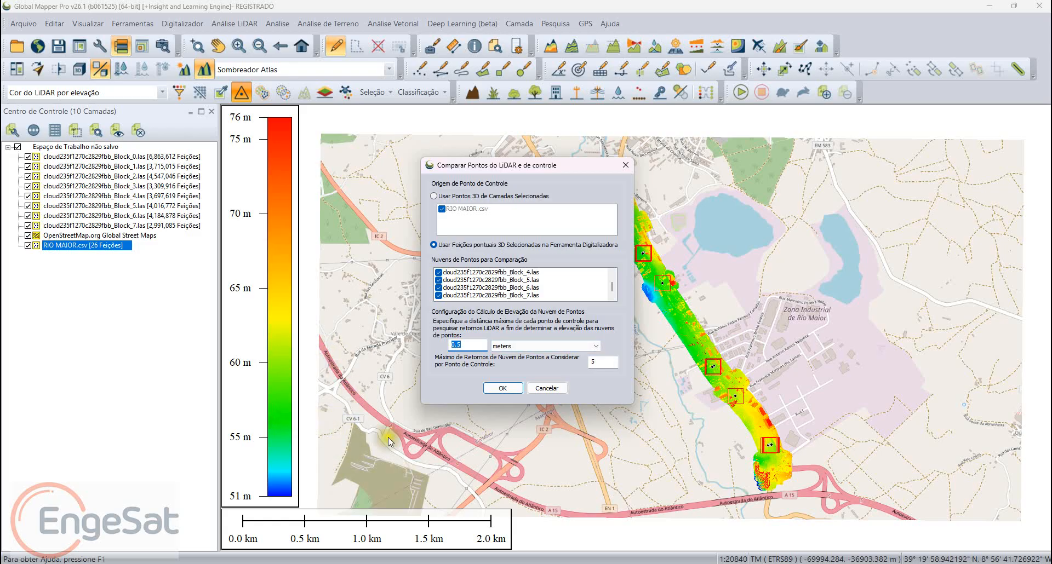
key(Tab)
key(Tab)
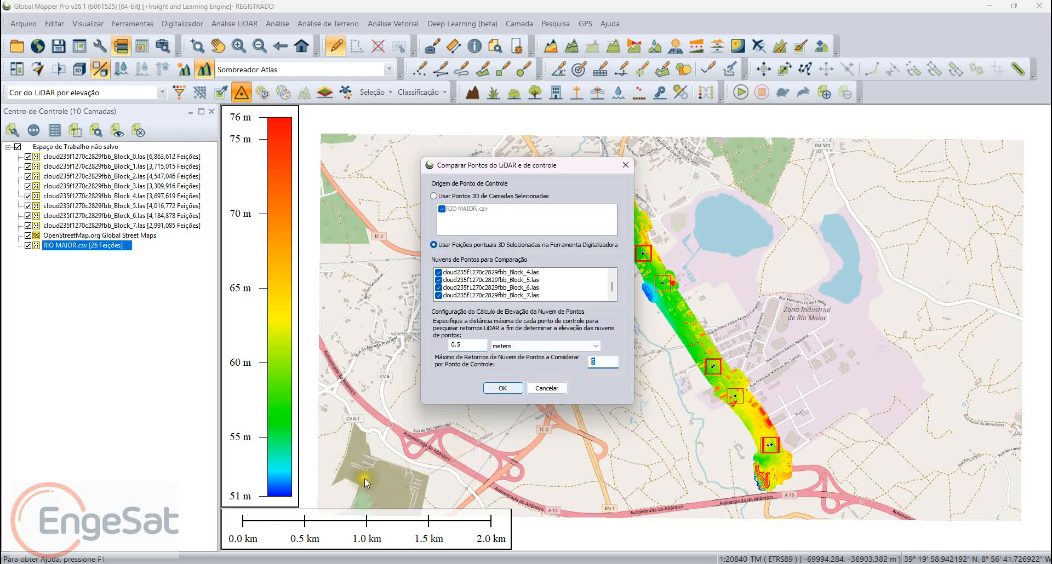
key(Return)
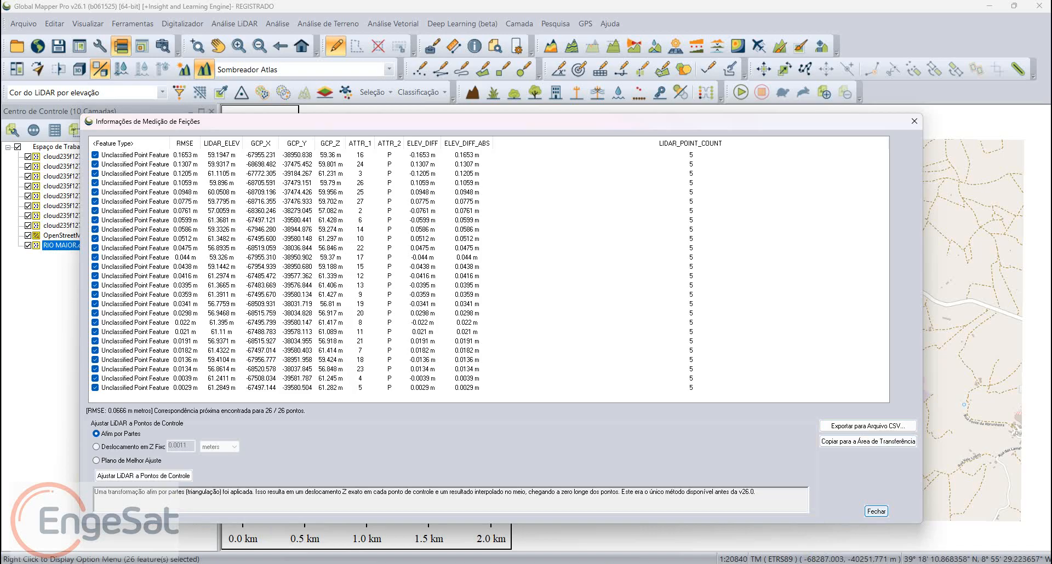
click(875, 512)
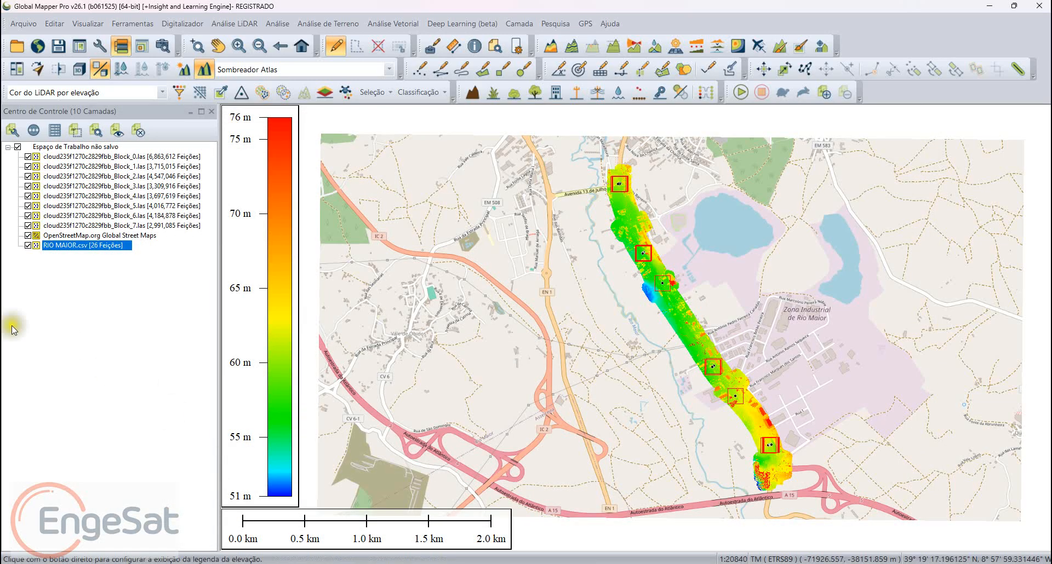
Step: Hide every layer except the RIO MAIOR.csv survey points
click(18, 147)
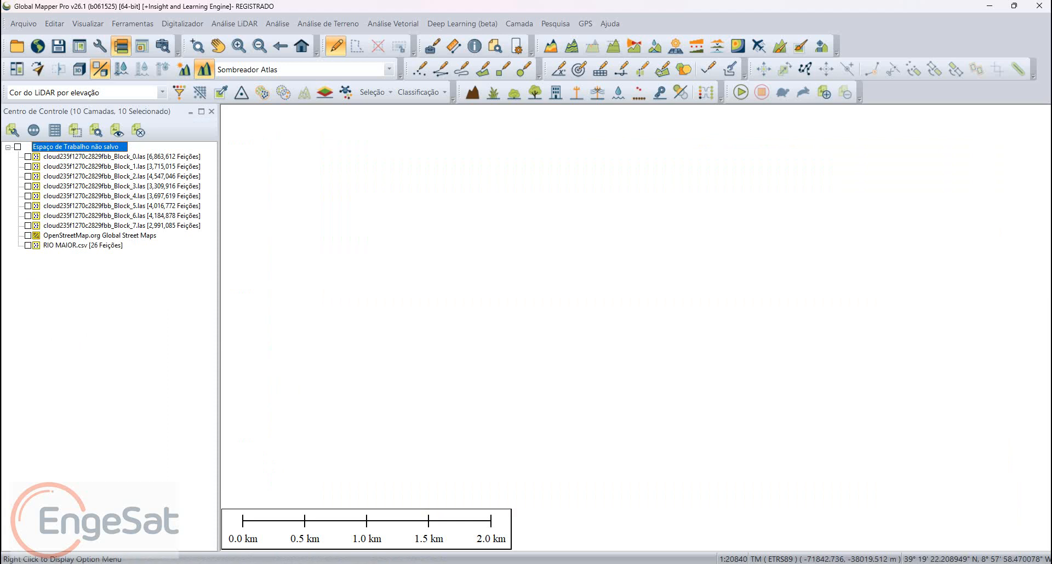
click(28, 245)
Step: Inspect the ELEV_DIFF, ELEV_DIFF_ABS and LIDAR_POINT_COUNT attributes of one survey point in RIO MAIOR.csv
scroll(570, 345, up, 5)
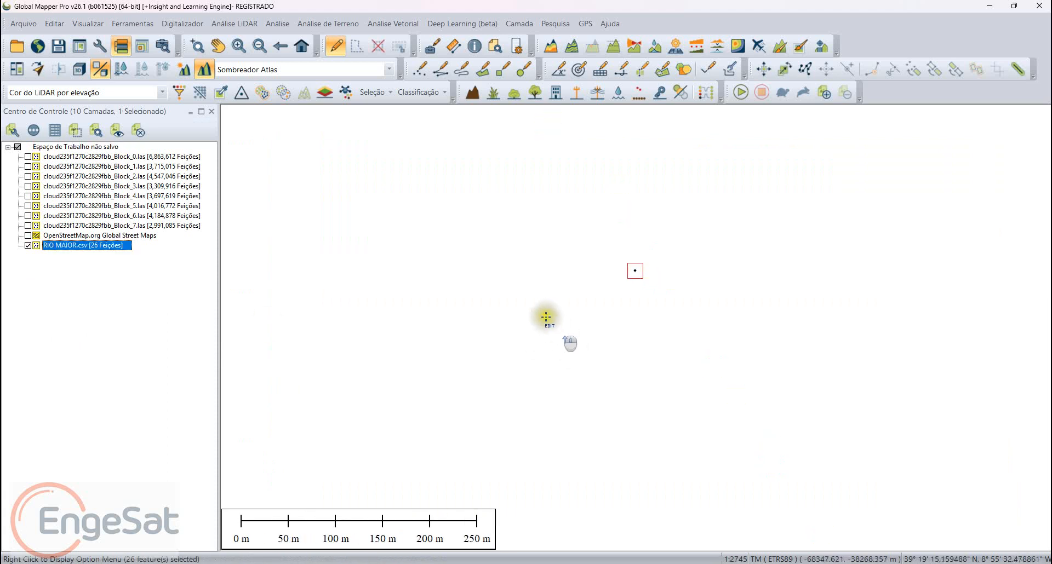
scroll(546, 317, up, 5)
scroll(462, 454, up, 4)
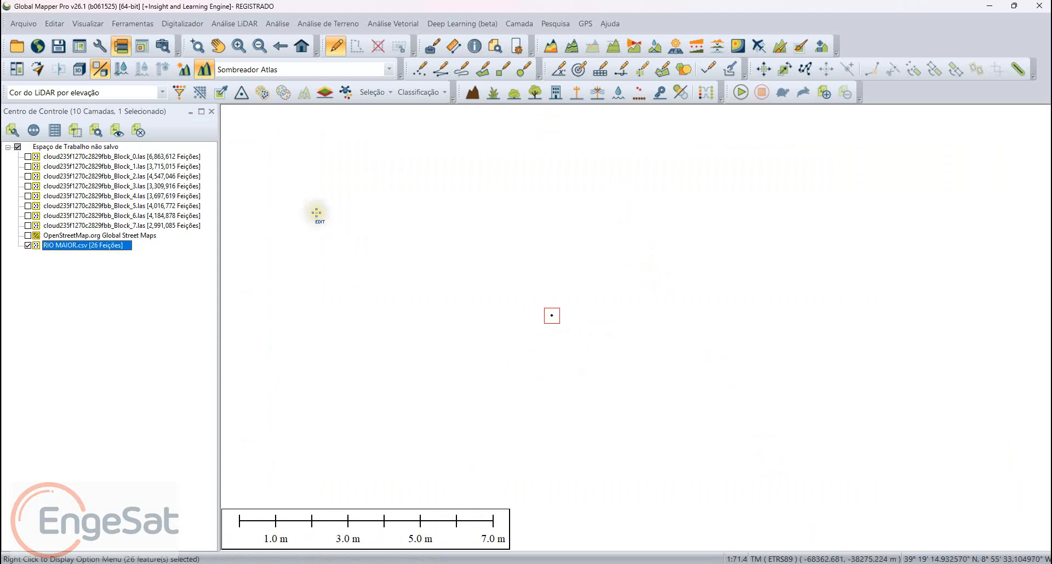
click(330, 48)
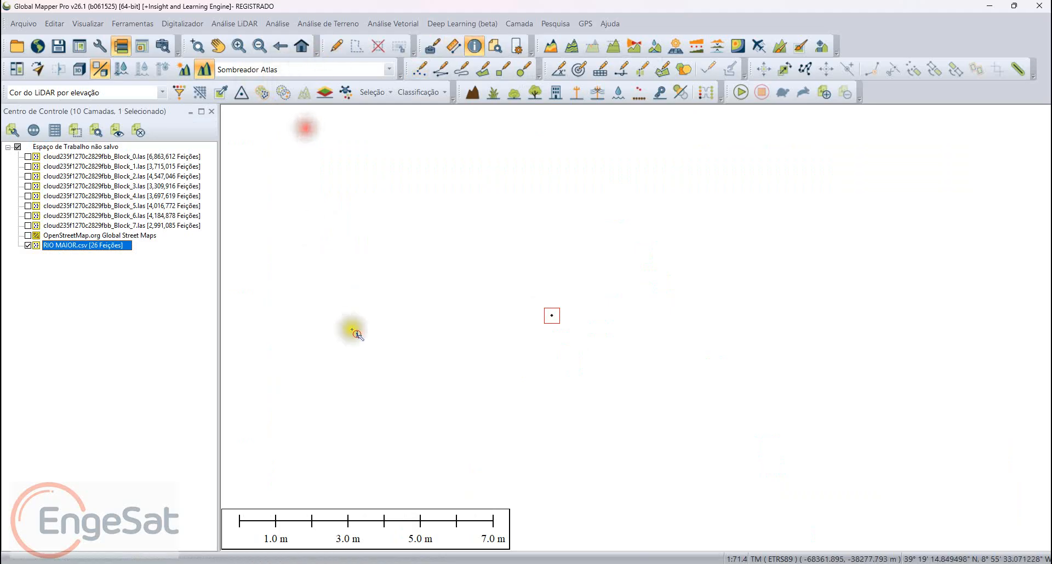
click(431, 390)
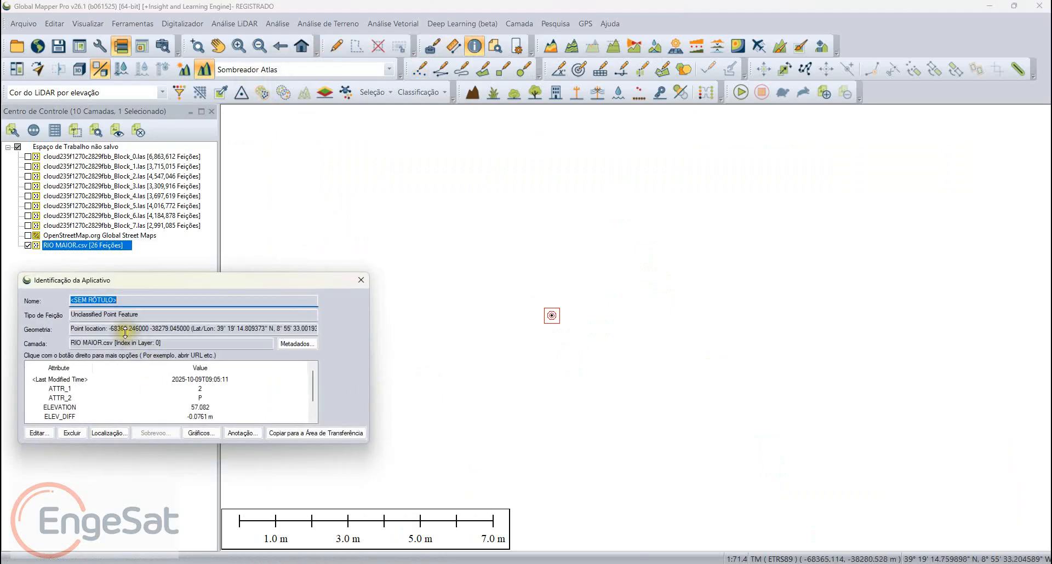
drag(124, 333, 133, 190)
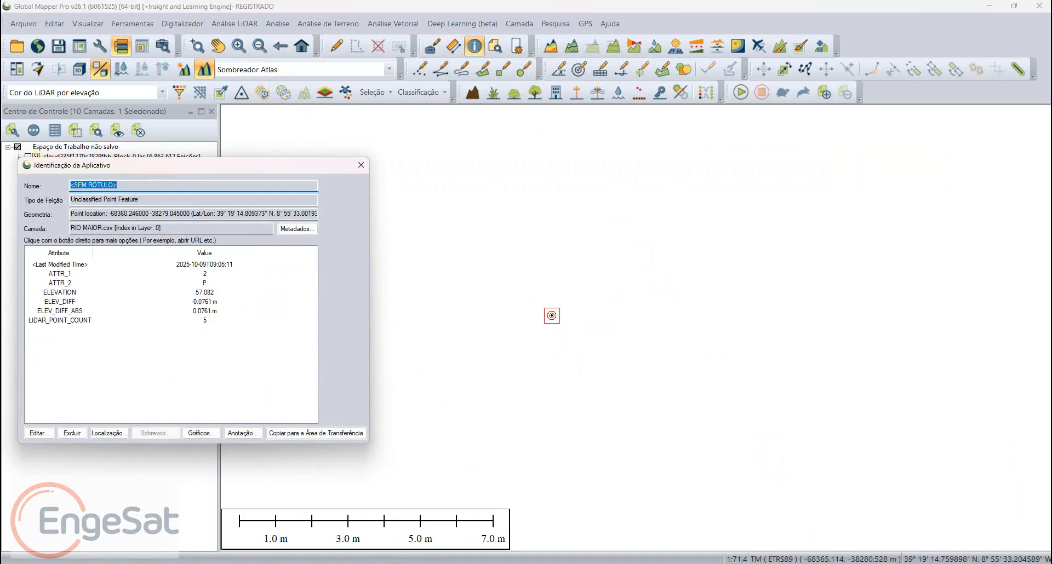
click(172, 301)
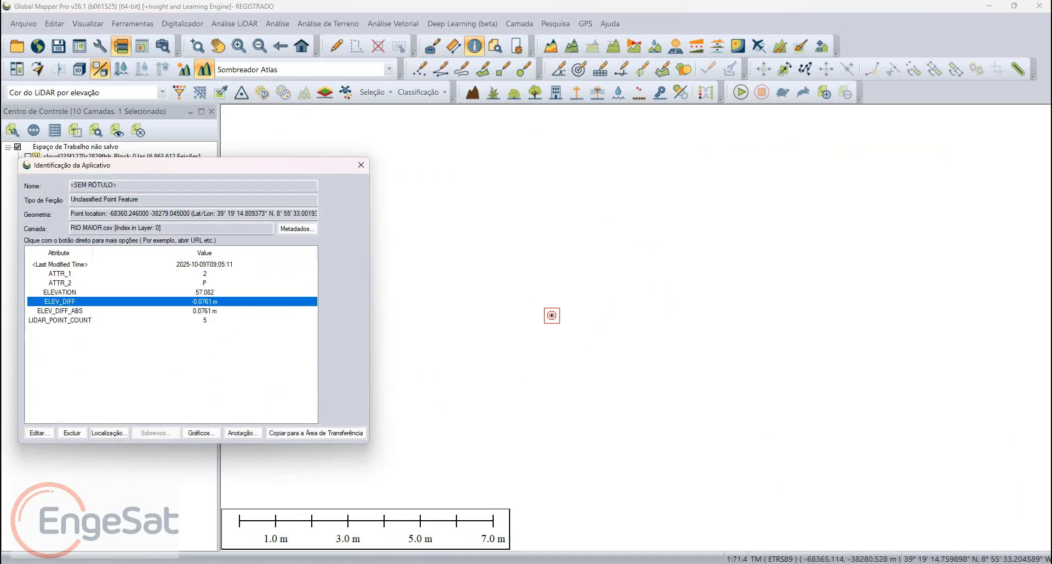
click(172, 311)
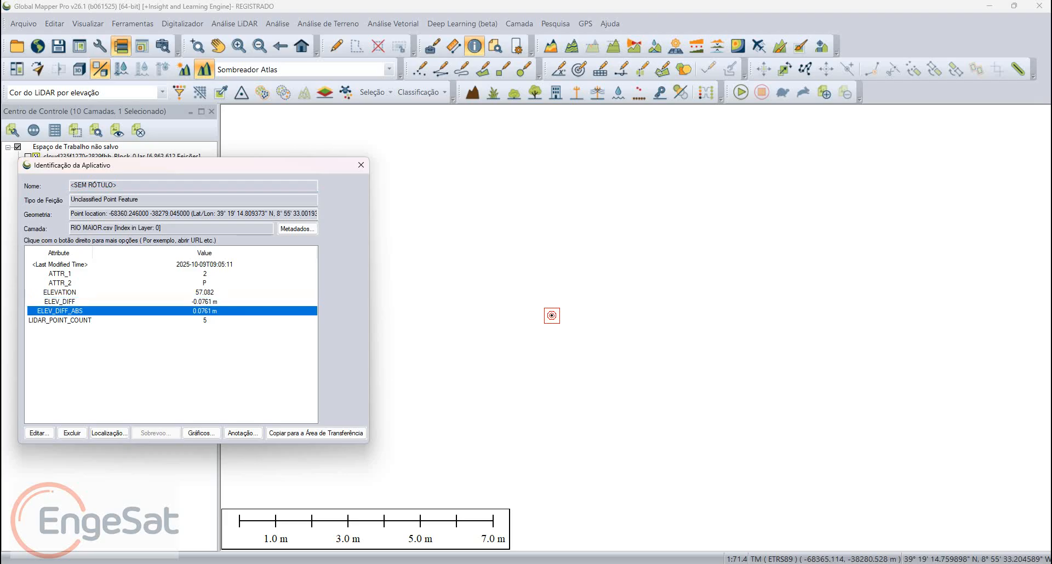
click(172, 320)
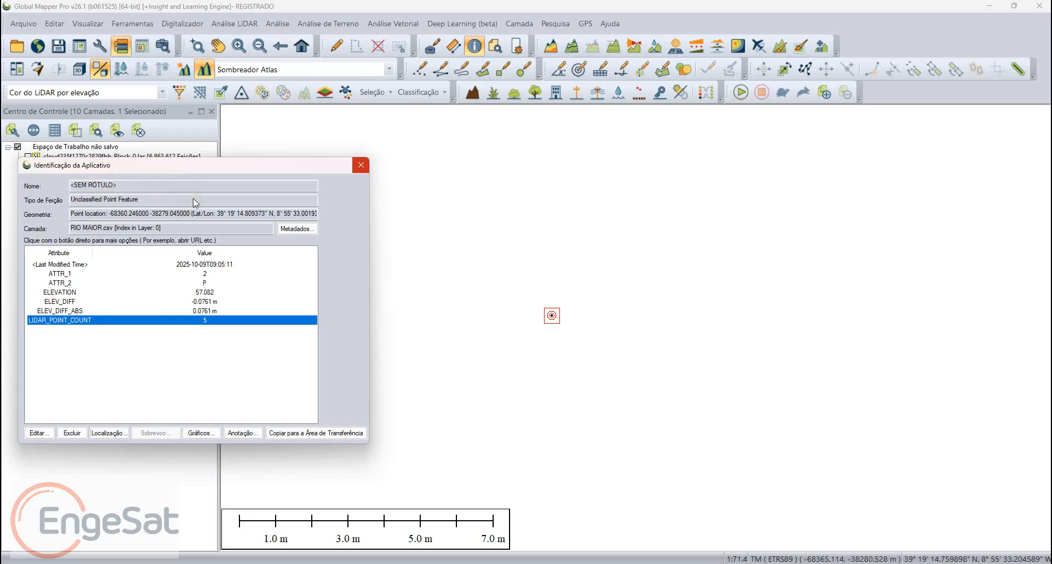
key(Escape)
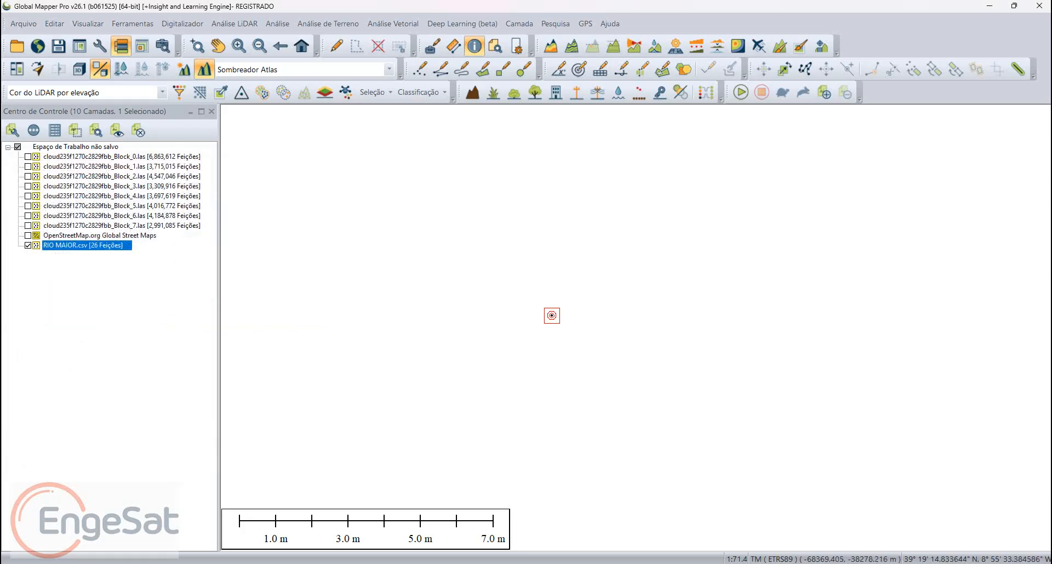
Step: Select all features of the RIO MAIOR.csv layer again and open them for editing
right_click(97, 244)
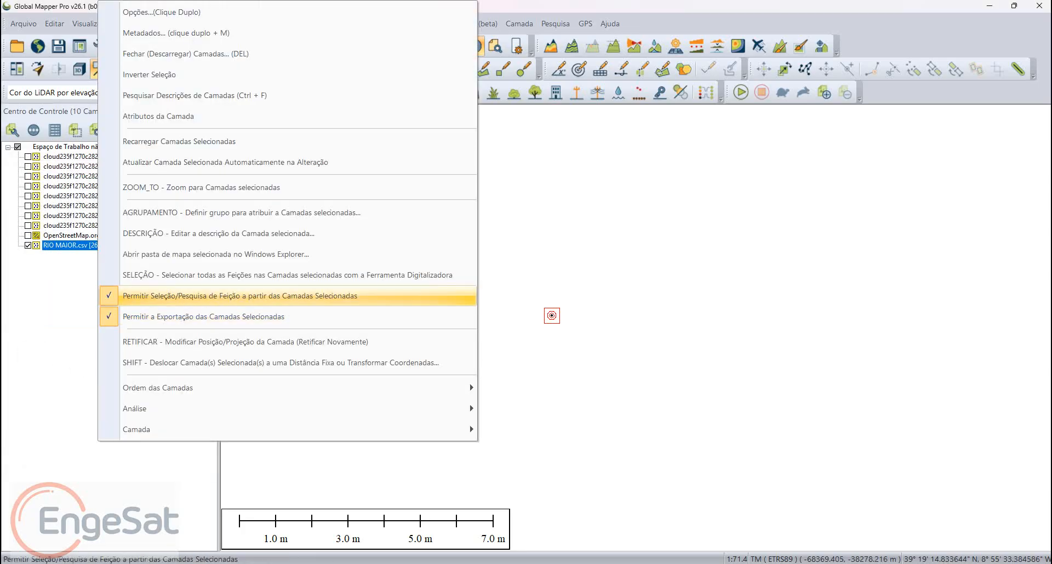
click(247, 275)
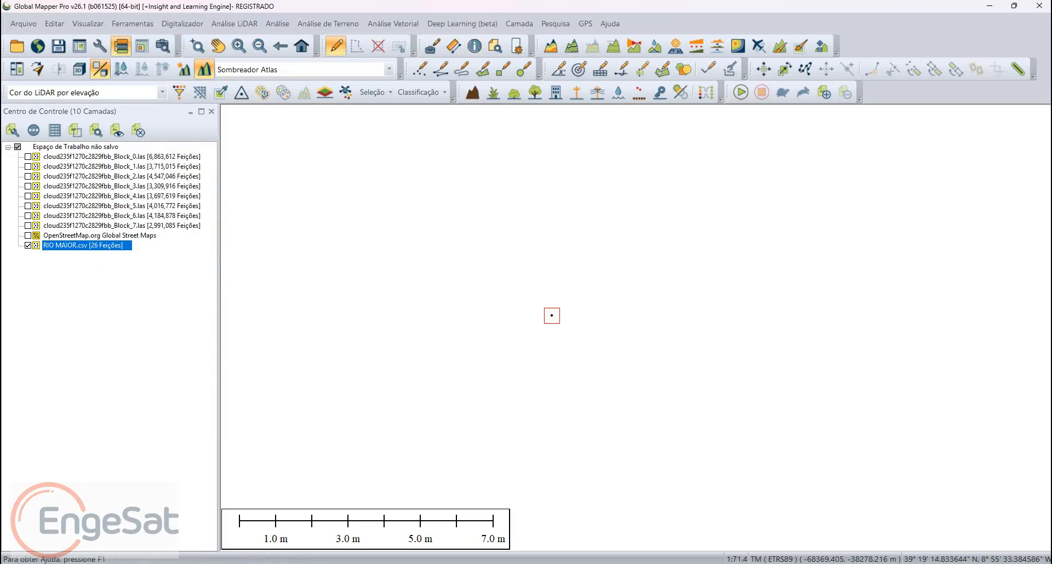
right_click(405, 257)
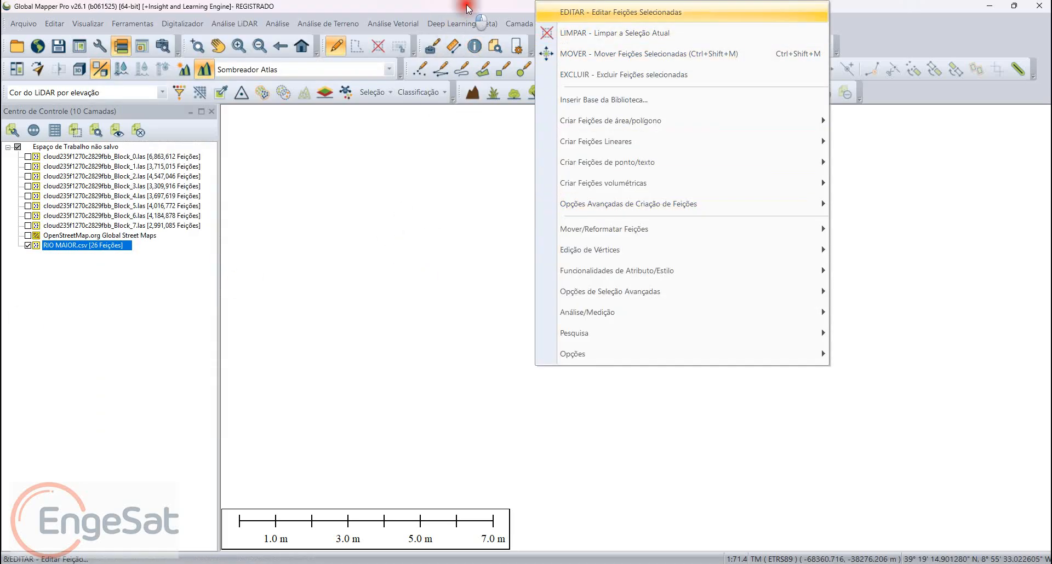
key(Return)
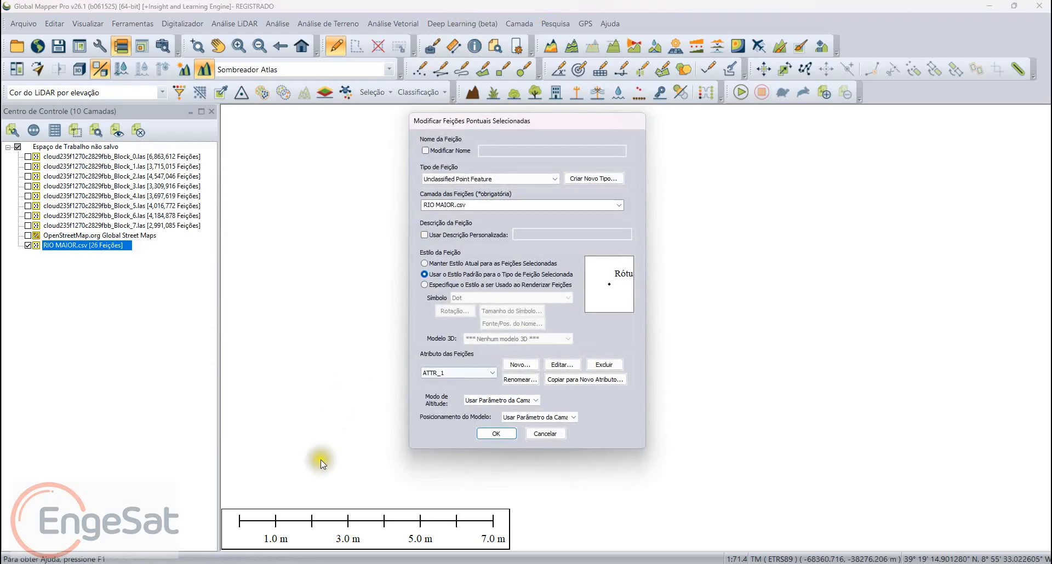
Step: Delete the ELEV_DIFF, ELEV_DIFF_ABS and LIDAR_POINT_COUNT attributes from the selected points and apply the edit
key(Tab)
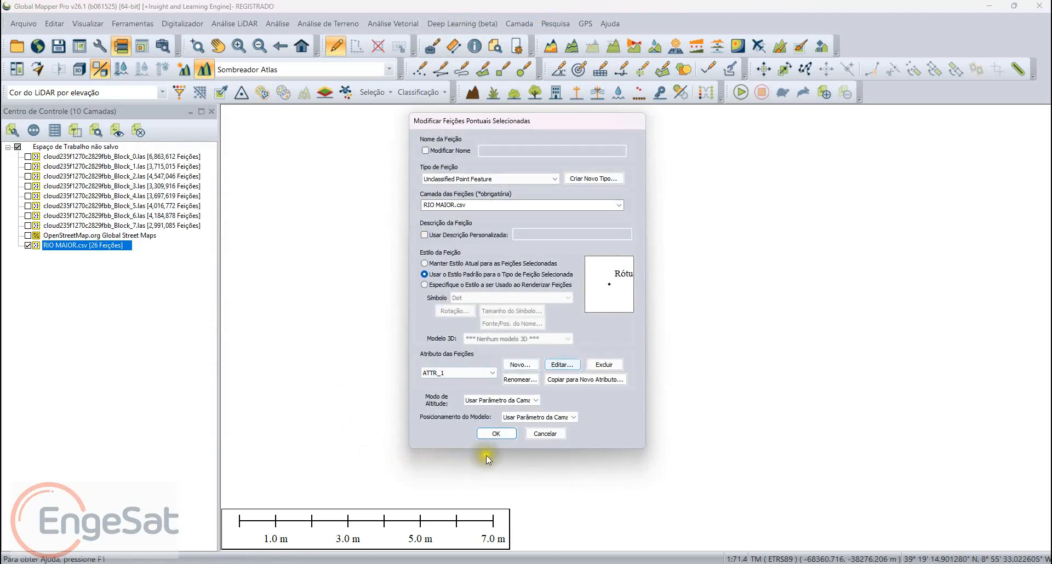
key(Tab)
key(Return)
click(449, 246)
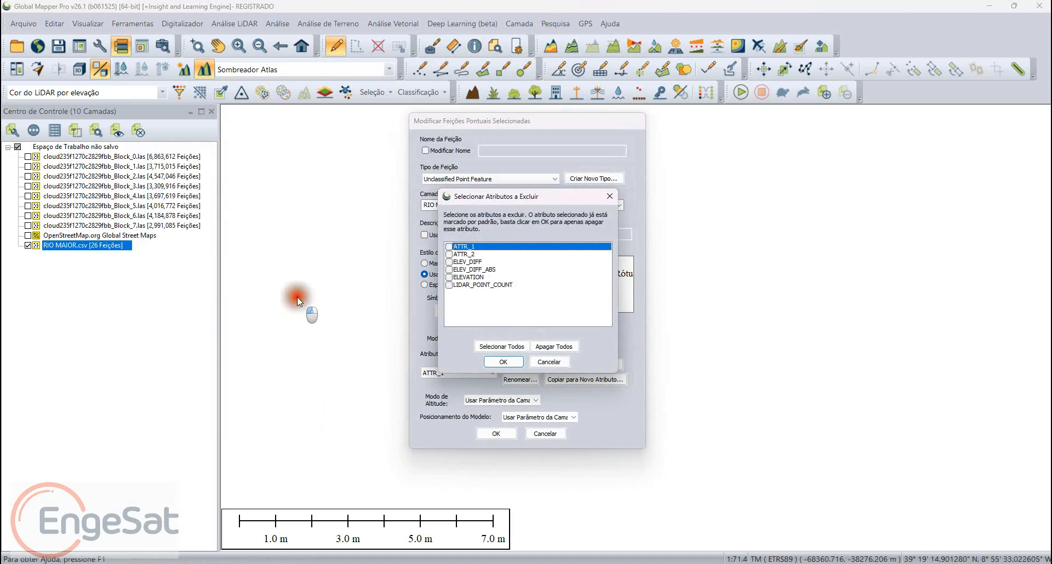
click(450, 262)
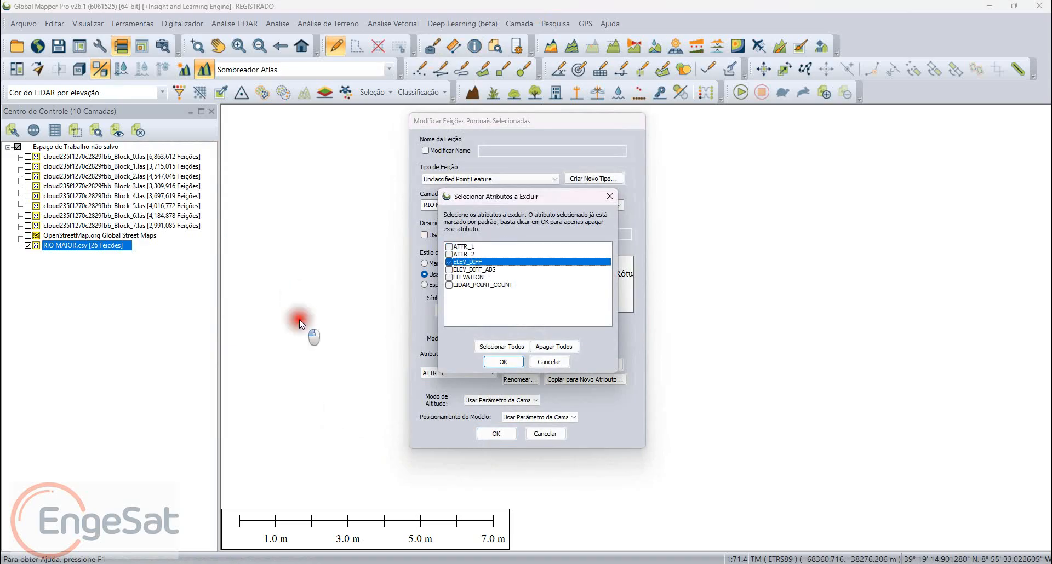
click(450, 269)
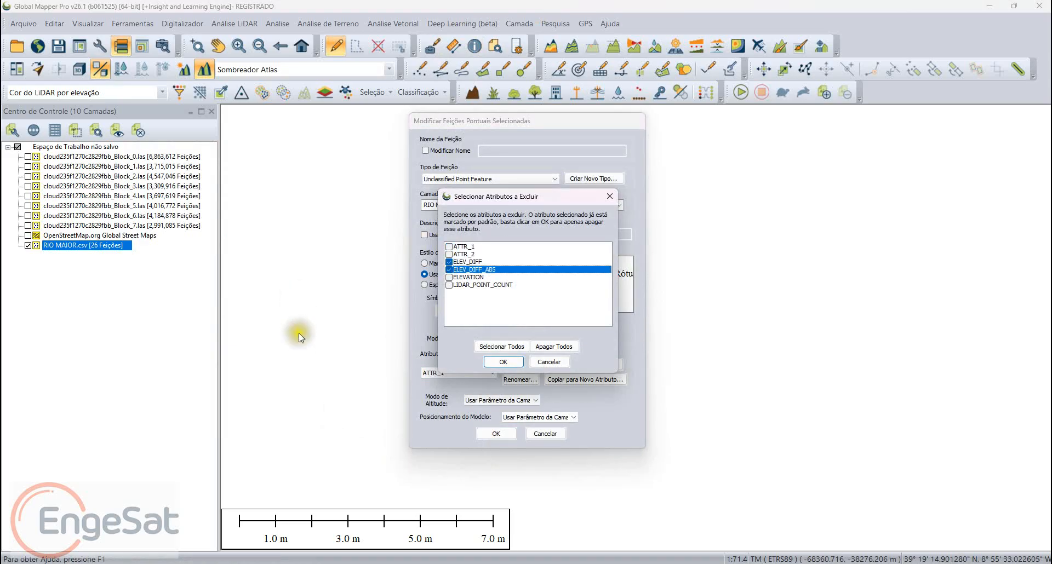
click(449, 284)
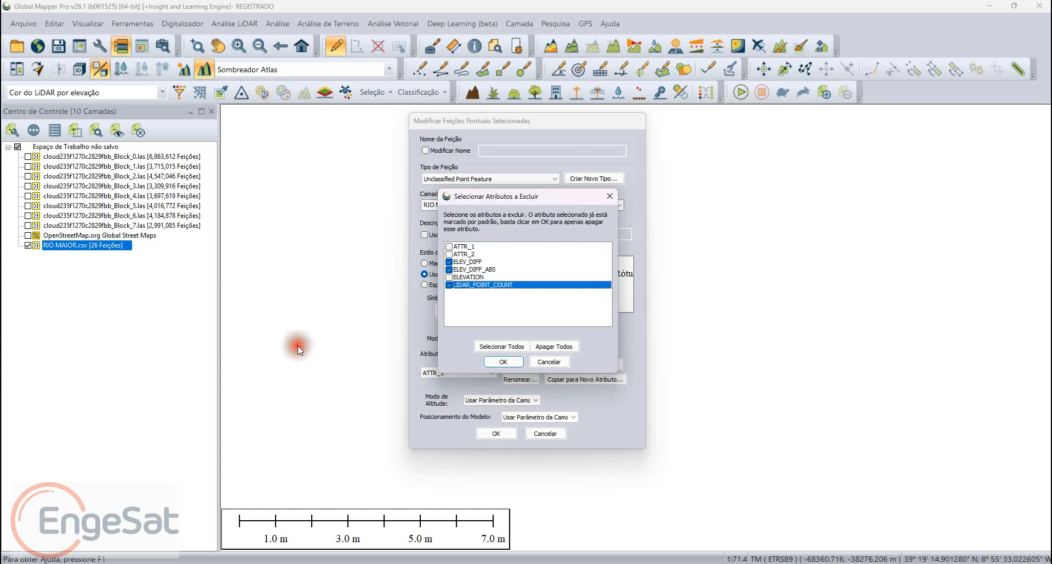
click(503, 361)
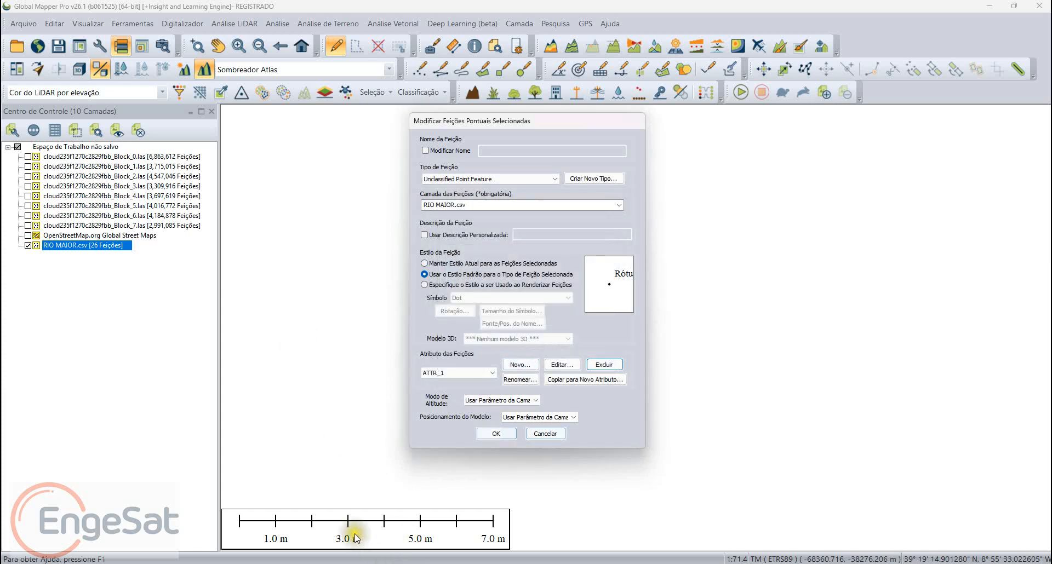
click(496, 433)
Step: Inspect the remaining ATTR_1, ATTR_2 and ELEVATION attributes of the survey point with the Feature Info tool
click(474, 46)
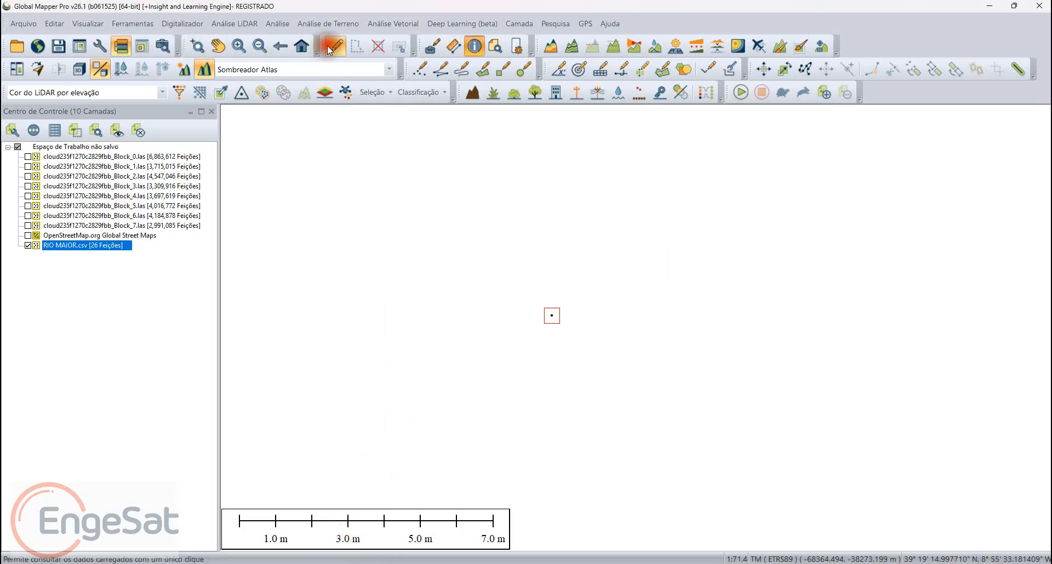
click(432, 392)
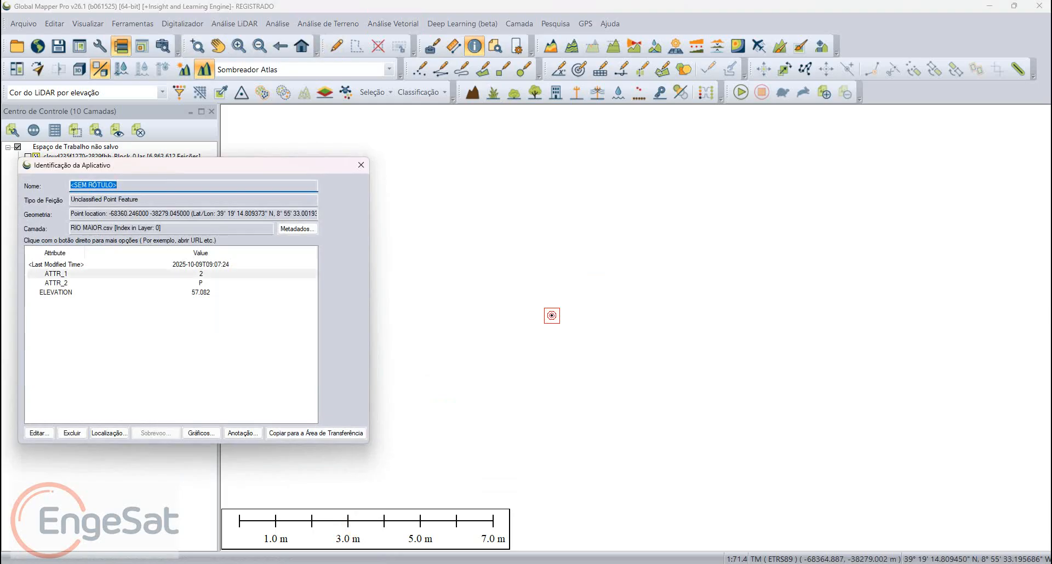
click(201, 273)
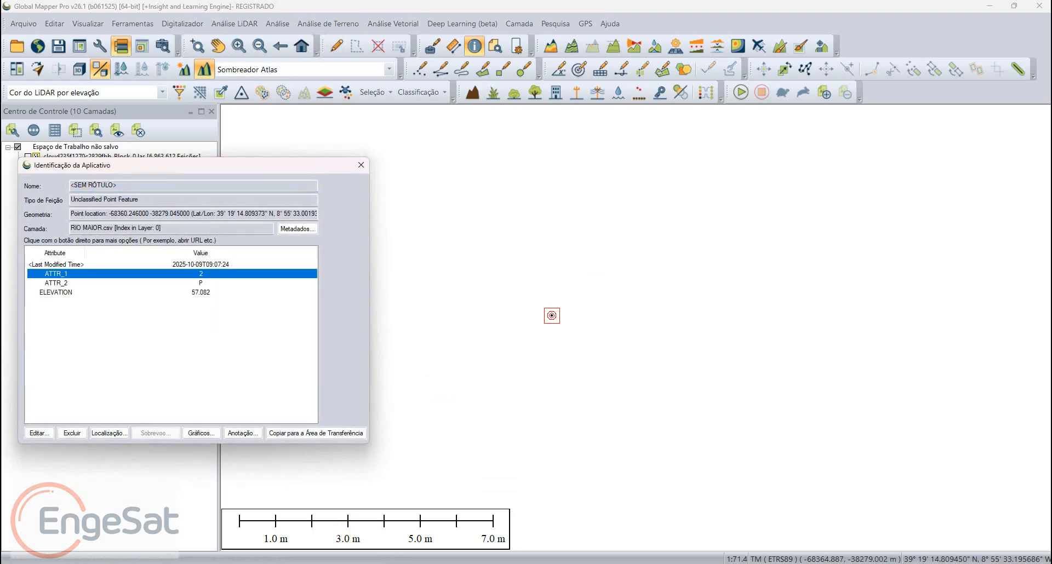
click(201, 283)
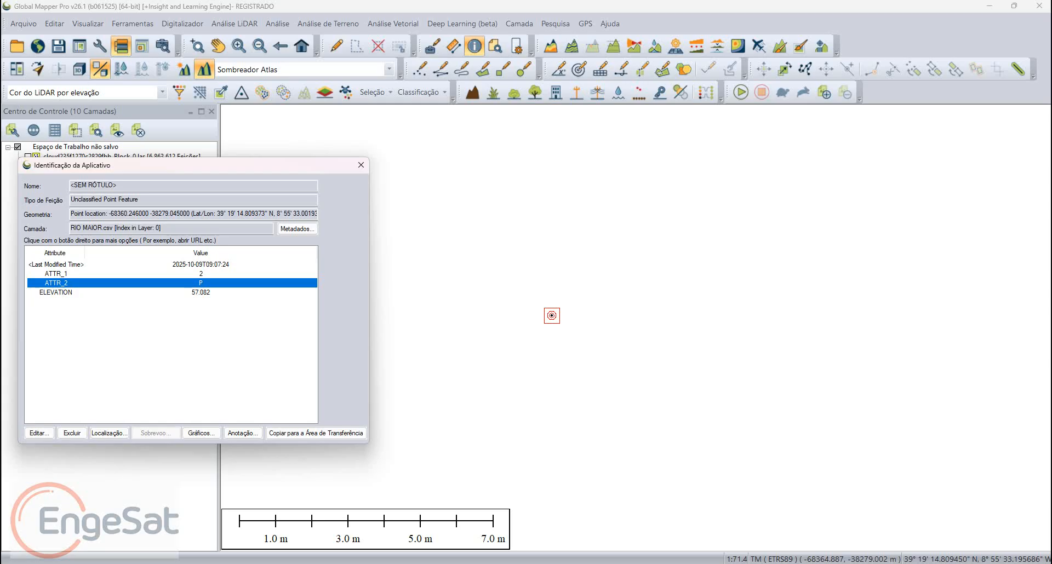
click(200, 293)
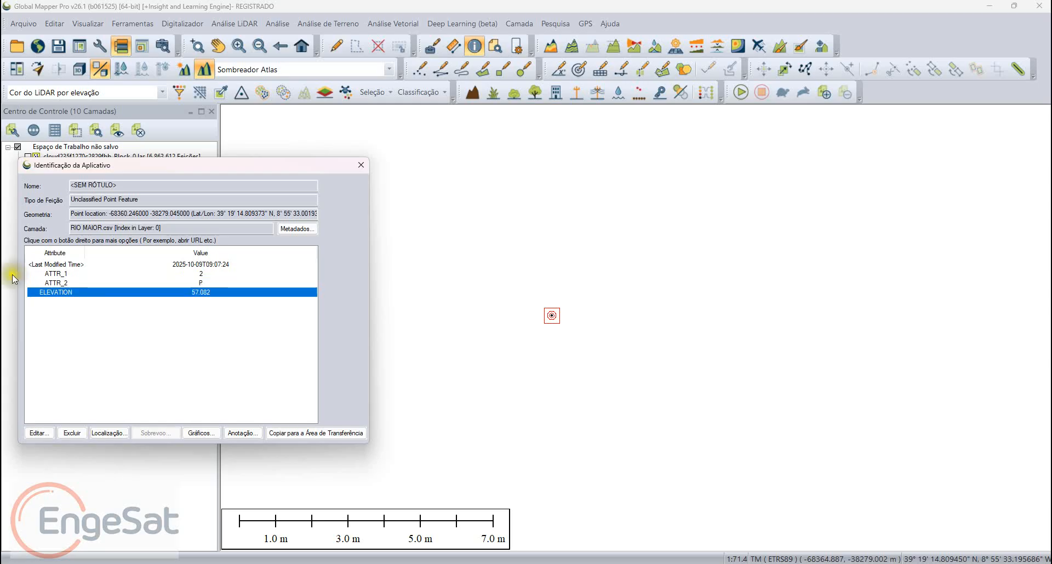
click(361, 165)
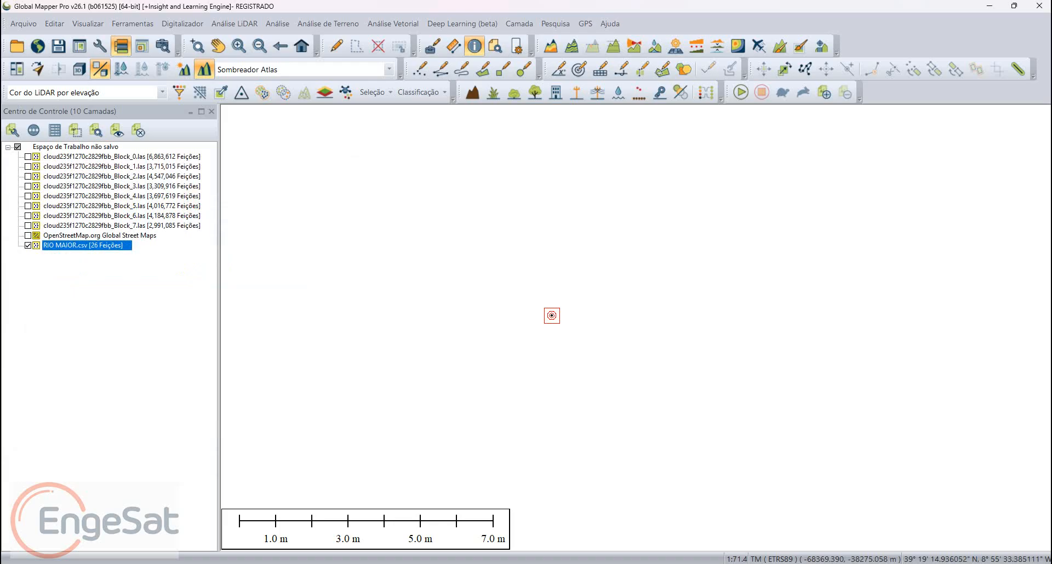
Step: Show all layers of the workspace again and fit the map to their full extent
click(18, 147)
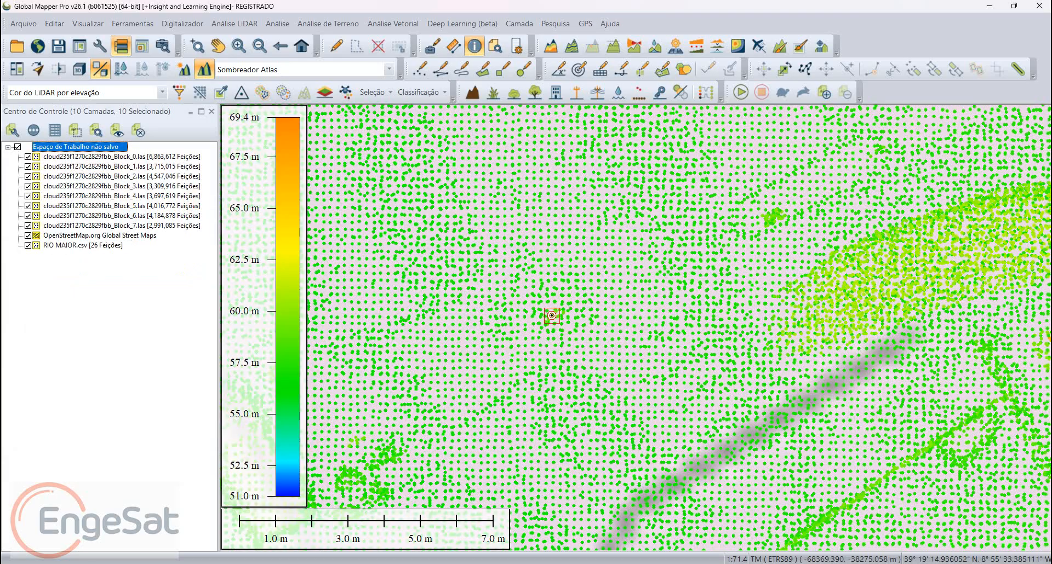
click(123, 47)
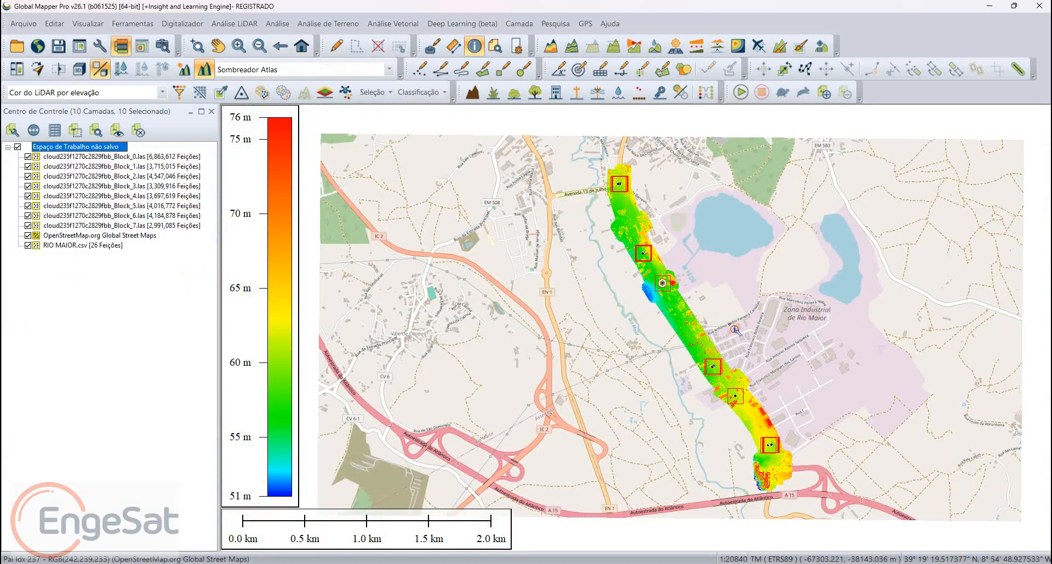